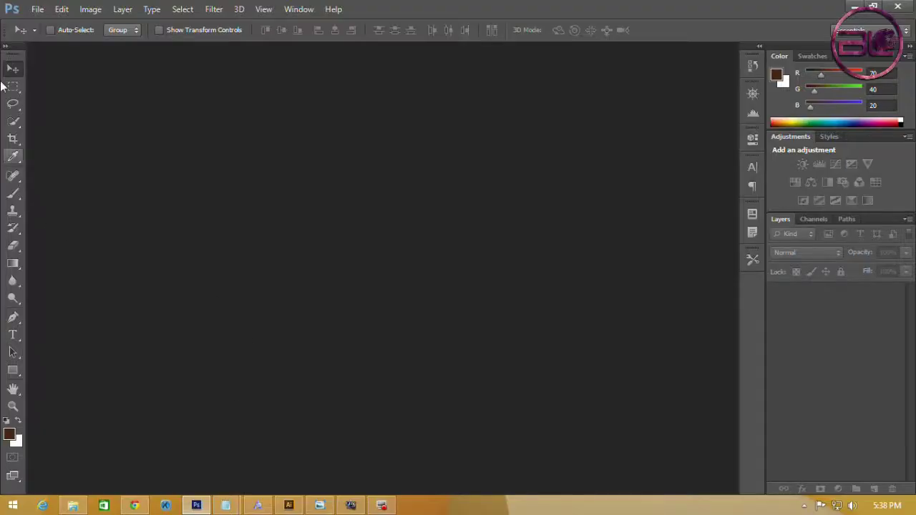
# Create a new 852×480 px Photoshop document
pyautogui.click(38, 15)
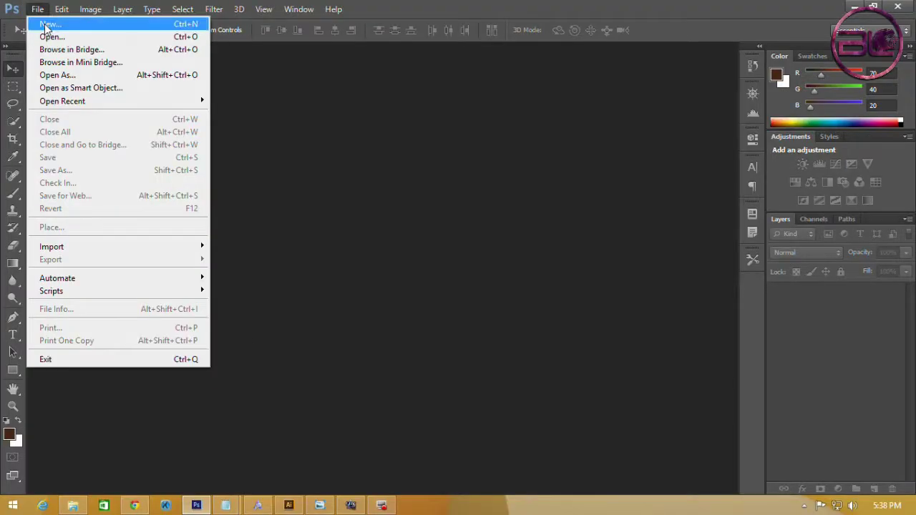
pyautogui.click(48, 15)
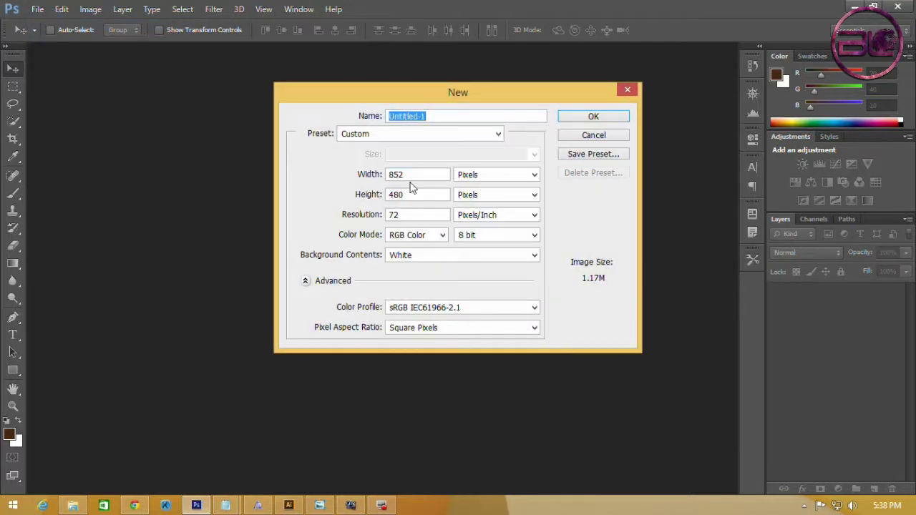
pyautogui.doubleClick(417, 174)
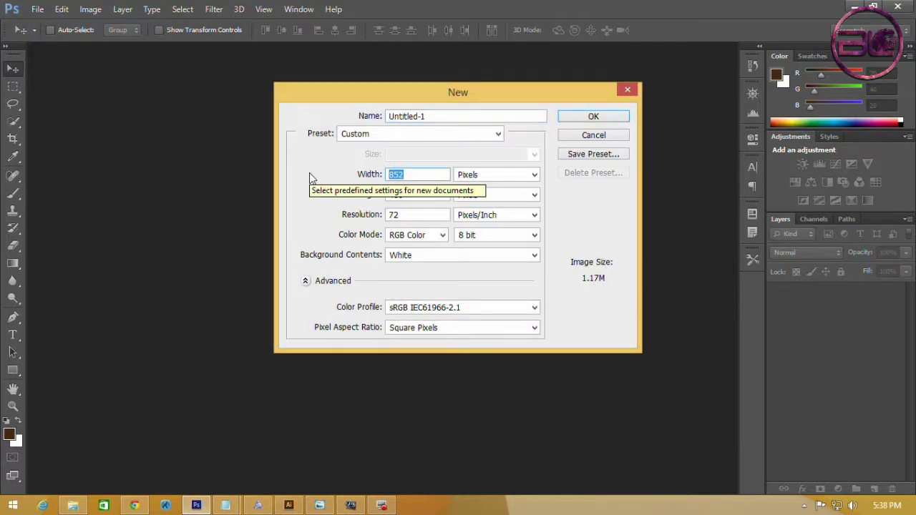
pyautogui.write('204')
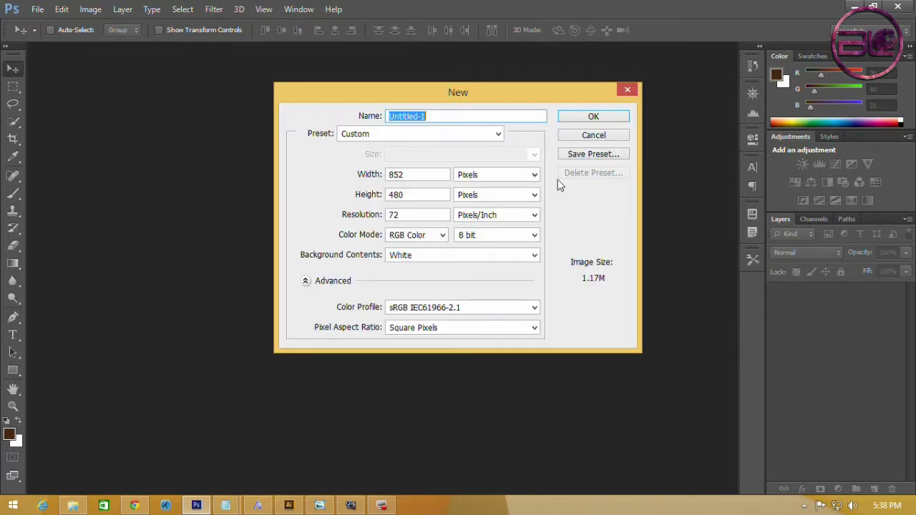
pyautogui.click(587, 118)
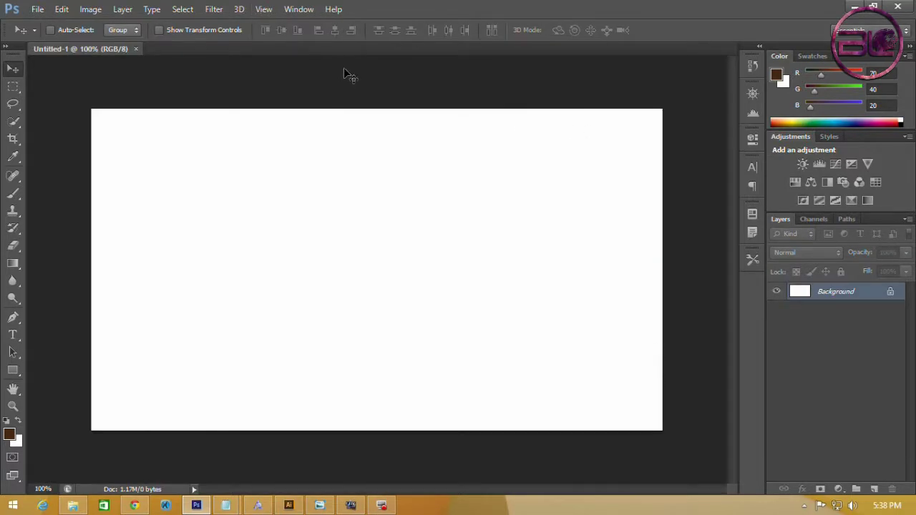
# Drag the circular top-right lion head from Illustrator onto the Photoshop canvas
pyautogui.scroll(-2, 446, 276)
pyautogui.scroll(2, 630, 265)
pyautogui.scroll(-1, 639, 244)
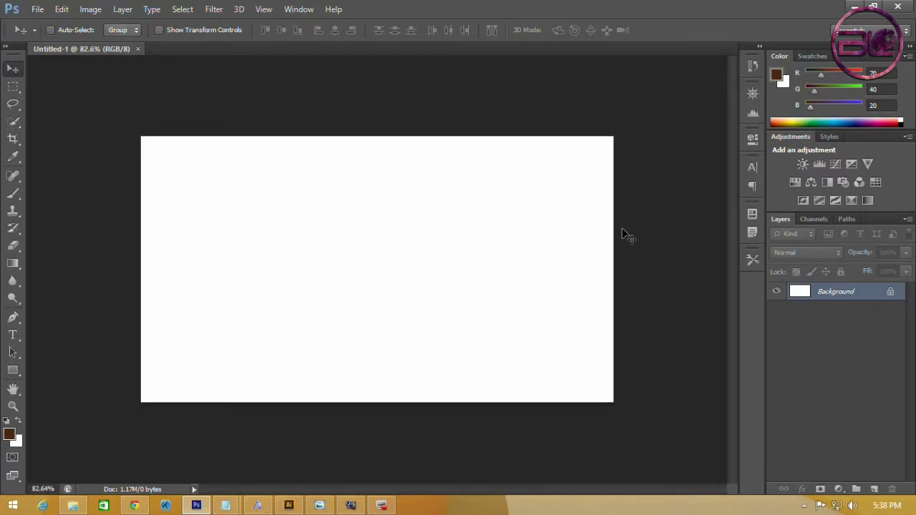
pyautogui.click(288, 505)
pyautogui.click(424, 276)
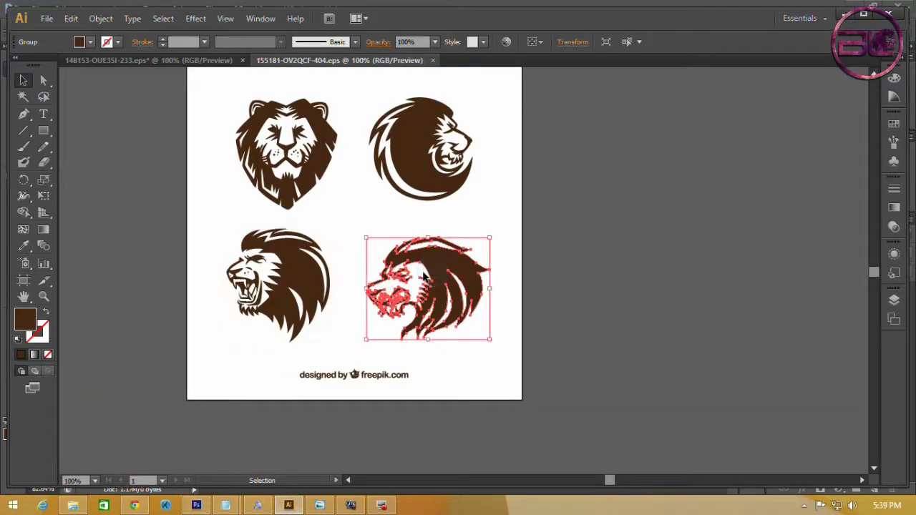
pyautogui.click(313, 177)
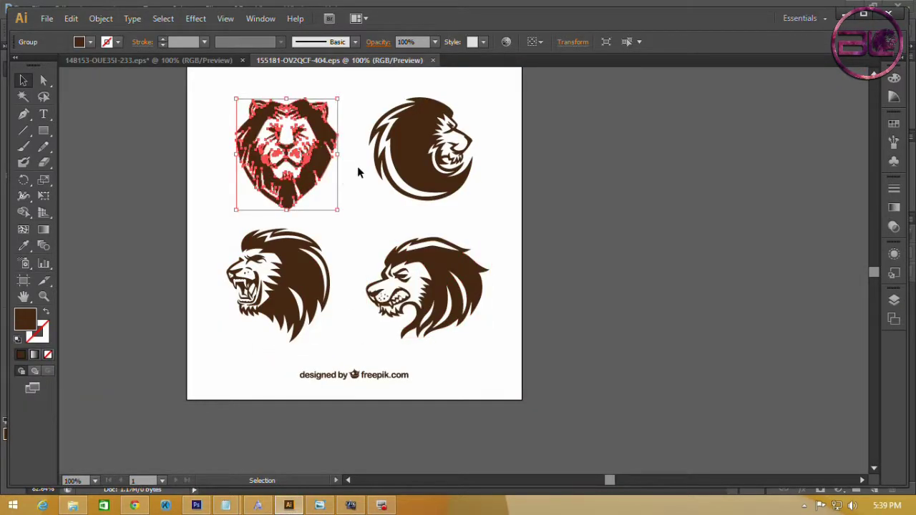
pyautogui.click(414, 163)
pyautogui.moveTo(413, 163)
pyautogui.mouseDown()
pyautogui.moveTo(361, 267)
pyautogui.moveTo(358, 259)
pyautogui.mouseUp()
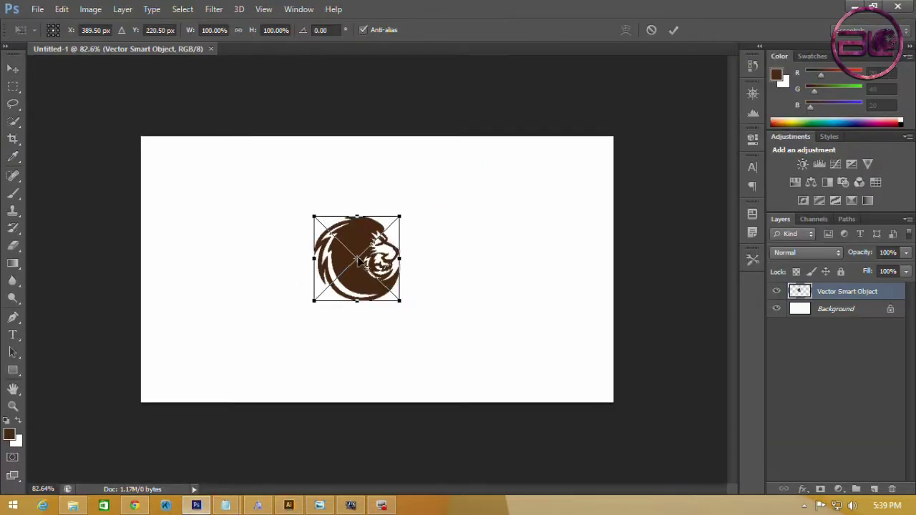
# Commit the placed lion, then scale it up to about 184% and reposition it
pyautogui.click(676, 31)
pyautogui.hotkey('ctrl', 't')
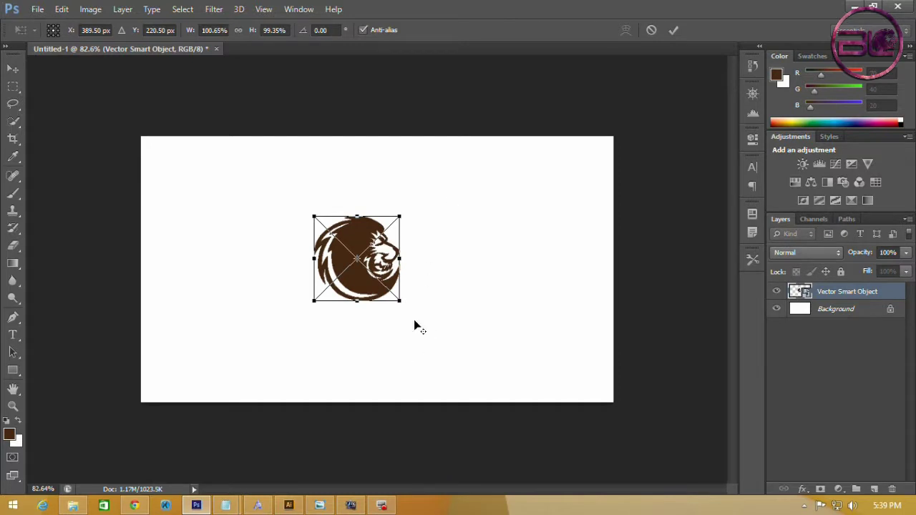
pyautogui.moveTo(398, 300); pyautogui.dragTo(435, 334)
pyautogui.moveTo(352, 288); pyautogui.dragTo(345, 294)
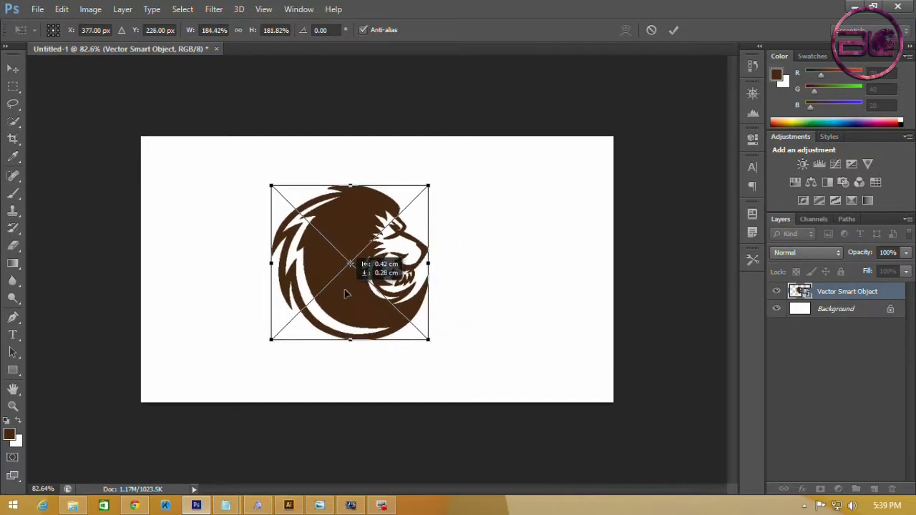
pyautogui.click(673, 30)
pyautogui.scroll(3, 356, 309)
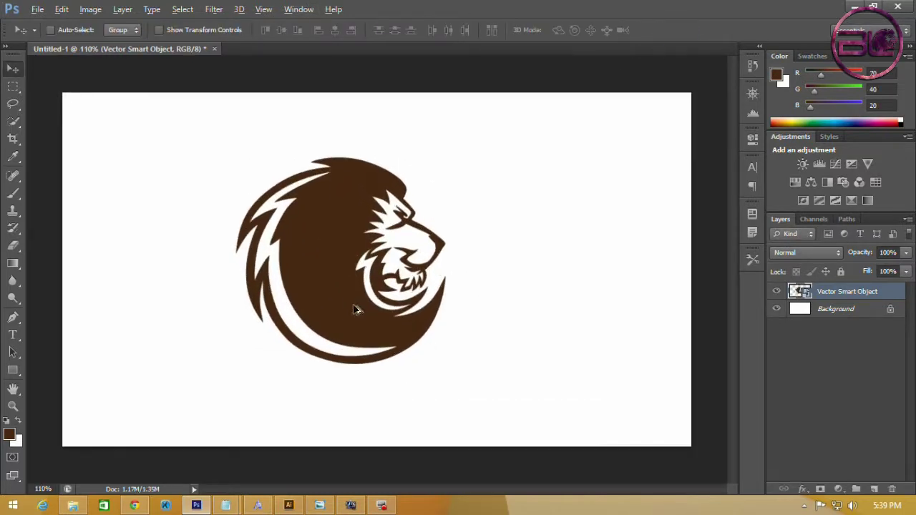
pyautogui.scroll(-3, 356, 309)
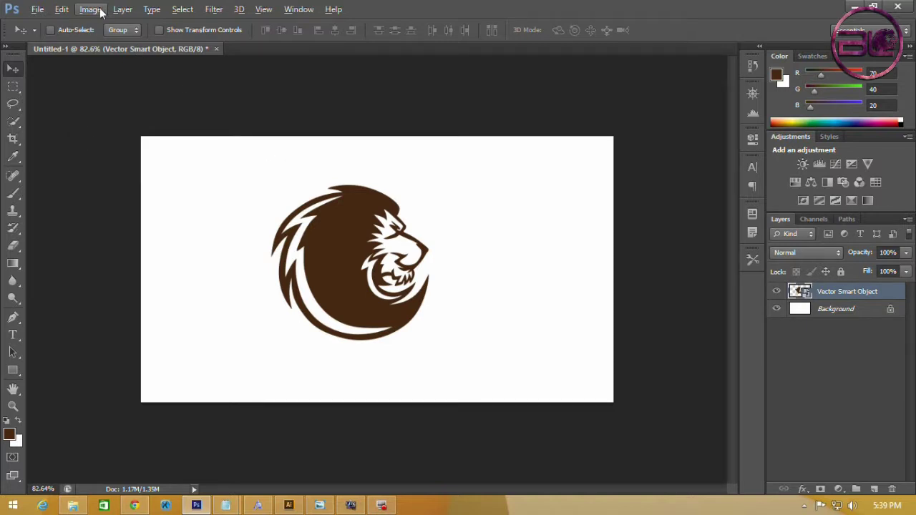
# Copy the lion onto Layer 1 and make it pure black with Threshold 137
pyautogui.click(13, 121)
pyautogui.moveTo(342, 212); pyautogui.dragTo(336, 263)
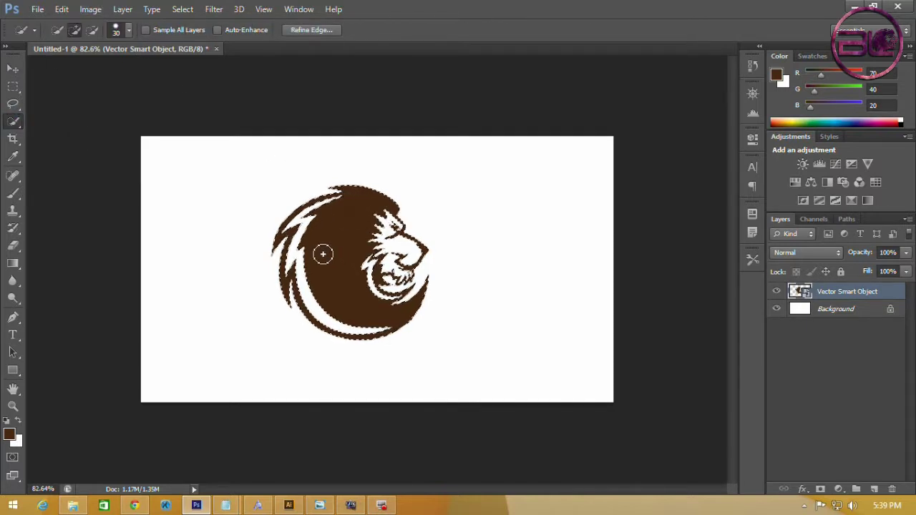
pyautogui.hotkey('ctrl', 'j')
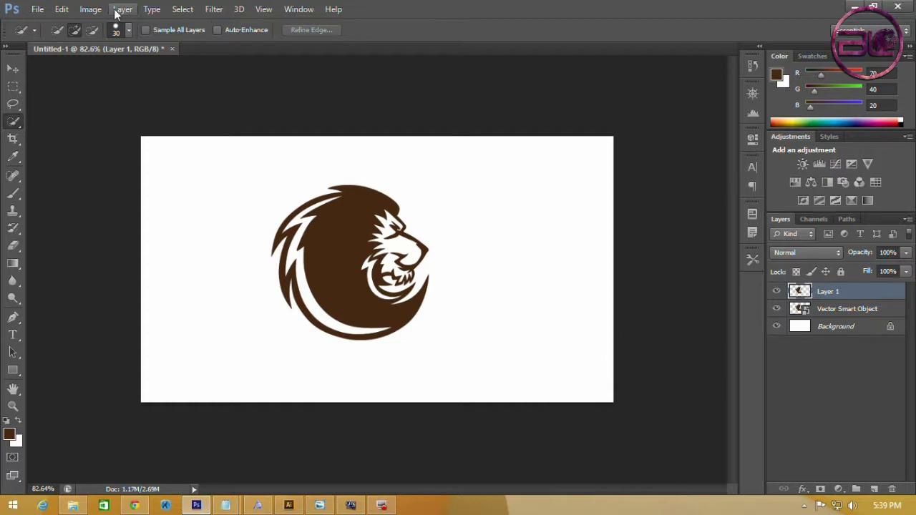
pyautogui.click(90, 9)
pyautogui.moveTo(110, 43)
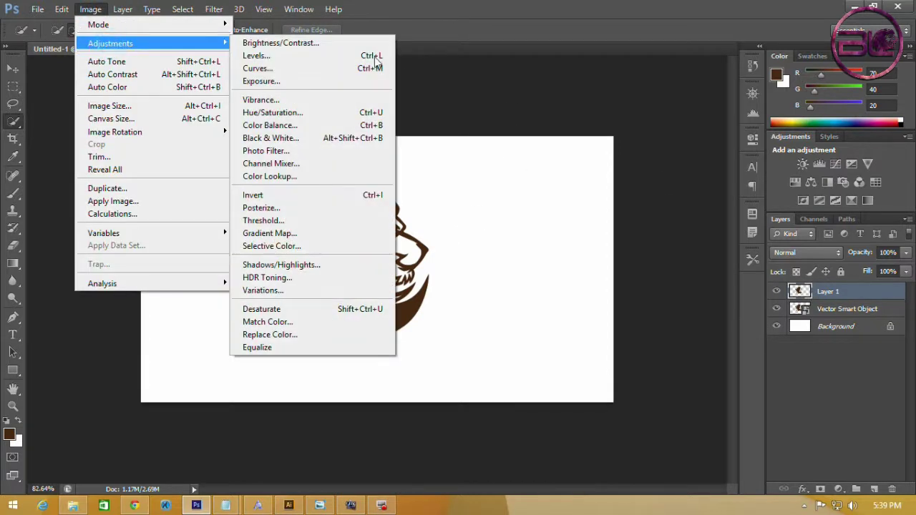
pyautogui.click(326, 228)
pyautogui.moveTo(541, 120)
pyautogui.mouseDown()
pyautogui.moveTo(594, 106)
pyautogui.moveTo(605, 93)
pyautogui.mouseUp()
pyautogui.moveTo(586, 204); pyautogui.dragTo(594, 205)
pyautogui.click(714, 121)
# Select the black lion with Color Range, then start a second 852×480 document
pyautogui.press('w')
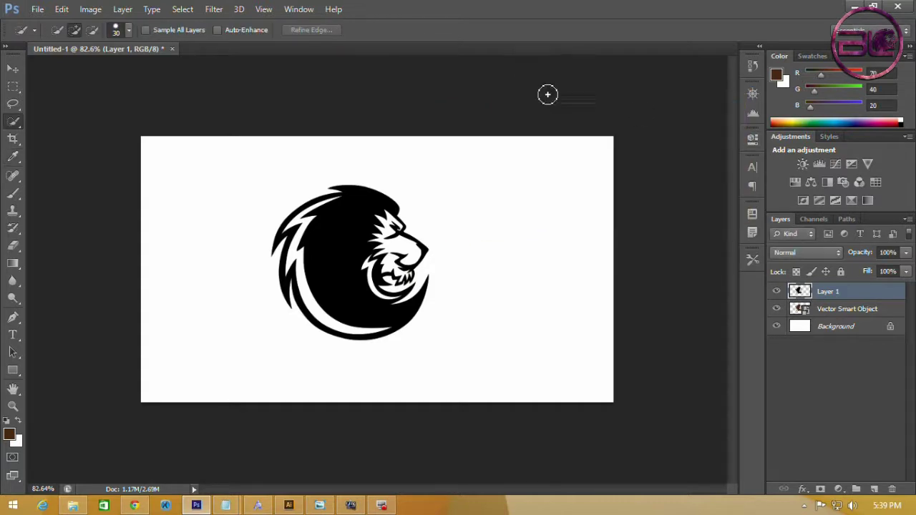
pyautogui.click(182, 9)
pyautogui.click(202, 125)
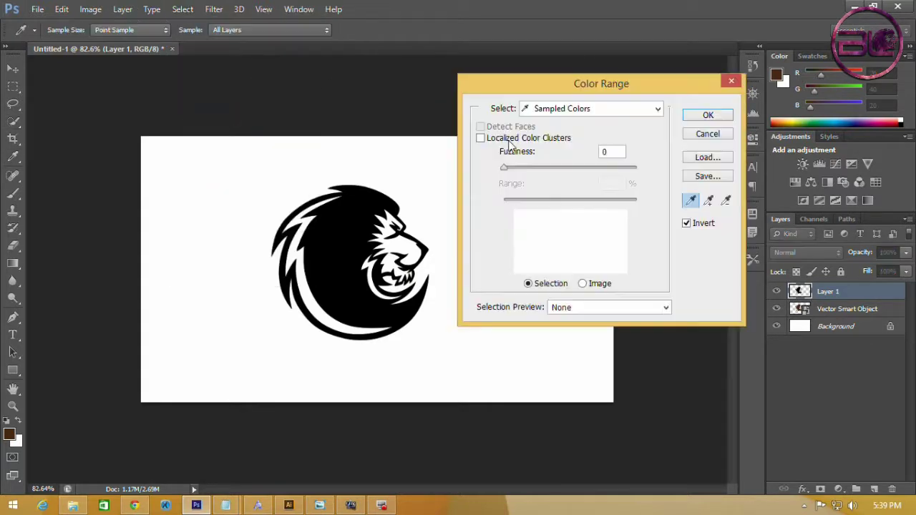
pyautogui.click(355, 218)
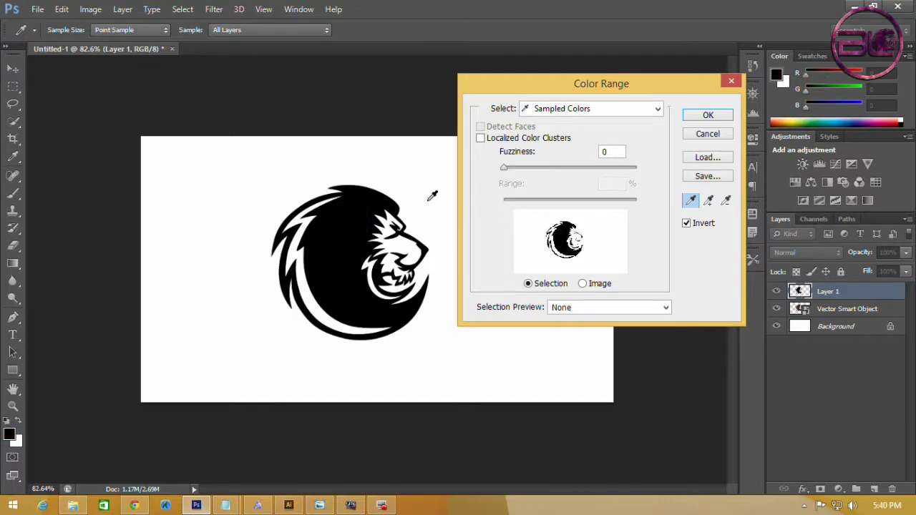
pyautogui.click(705, 121)
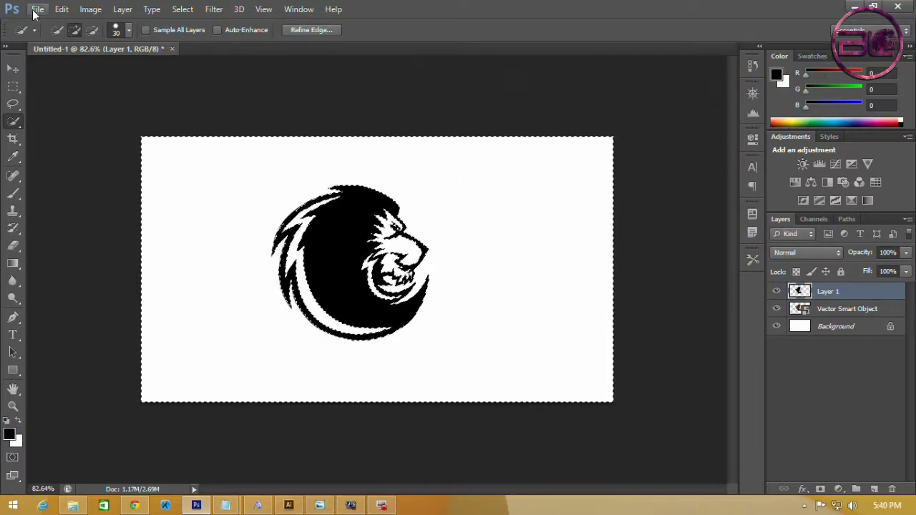
pyautogui.hotkey('ctrl', 'n')
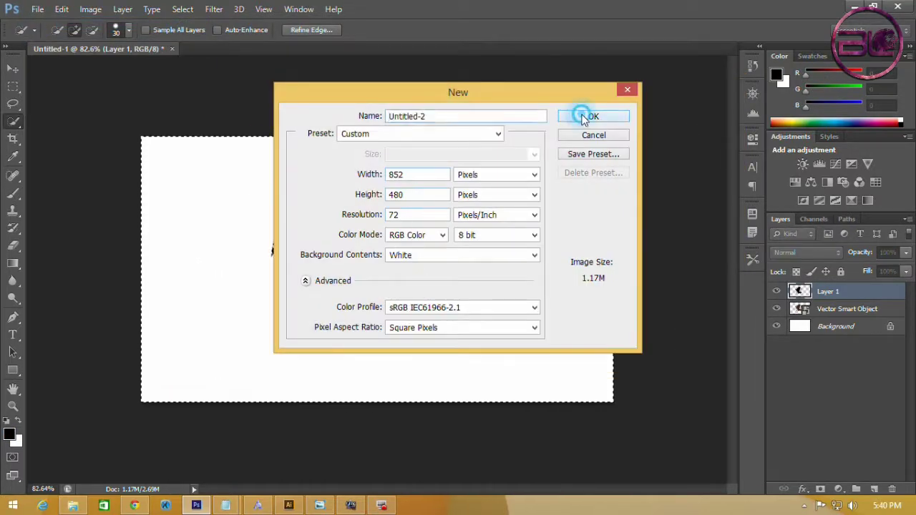
# Create Untitled-2 and move the black lion from Untitled-1 into it
pyautogui.click(589, 117)
pyautogui.click(107, 49)
pyautogui.click(12, 68)
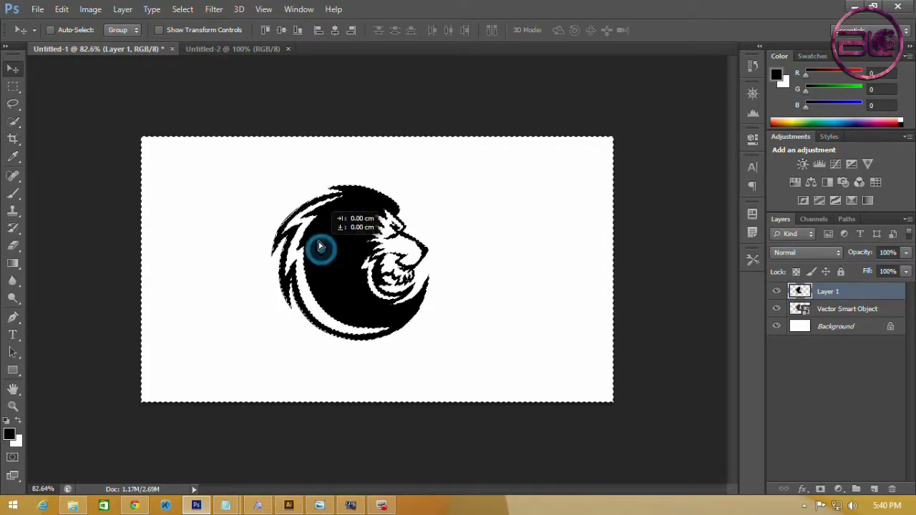
pyautogui.moveTo(321, 246)
pyautogui.mouseDown()
pyautogui.moveTo(261, 146)
pyautogui.moveTo(331, 280)
pyautogui.moveTo(353, 270)
pyautogui.moveTo(320, 255)
pyautogui.mouseUp()
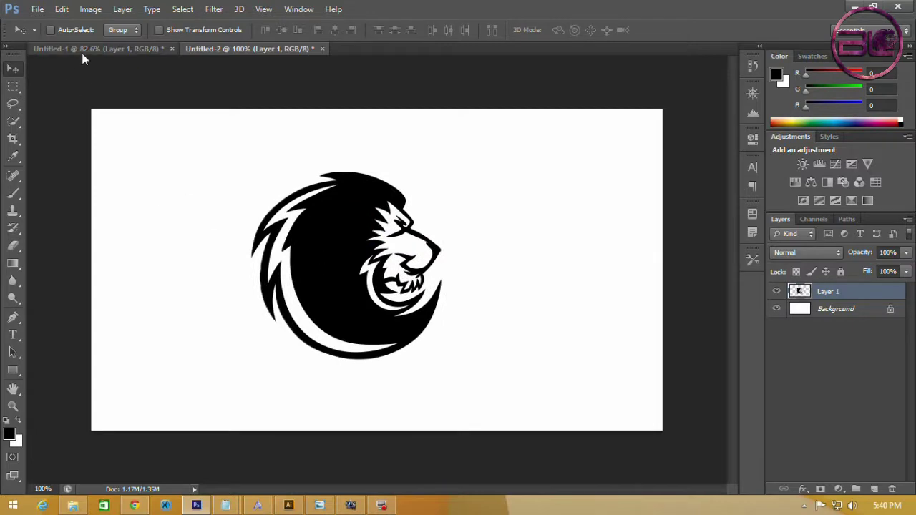
# Open 8 (1).jpg from PHOTO (I:) > Dawnload New, accepting the pixel aspect warning
pyautogui.click(37, 8)
pyautogui.click(43, 39)
pyautogui.click(36, 195)
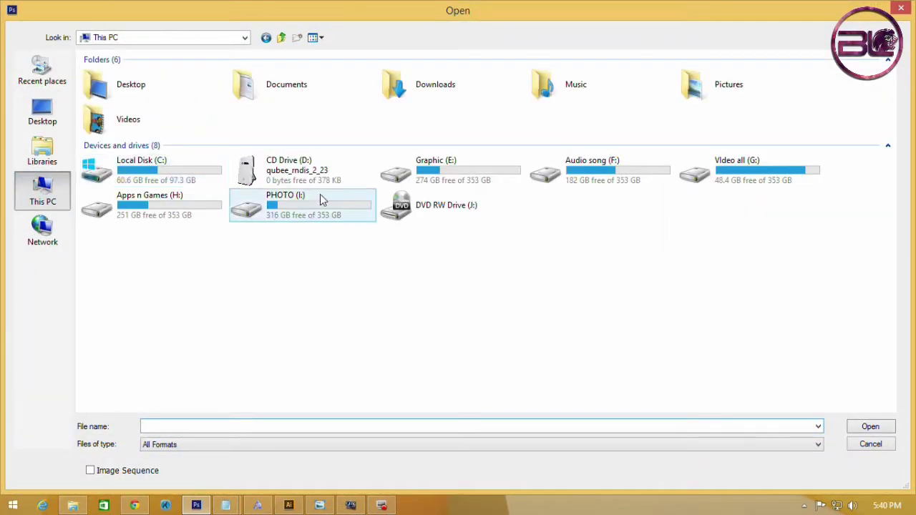
pyautogui.doubleClick(247, 205)
pyautogui.click(269, 206)
pyautogui.moveTo(179, 87); pyautogui.dragTo(131, 104)
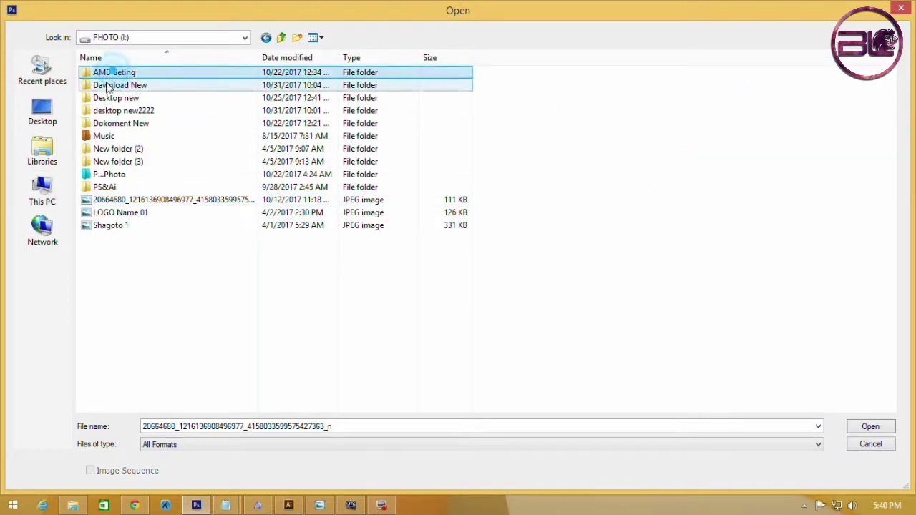
pyautogui.click(128, 123)
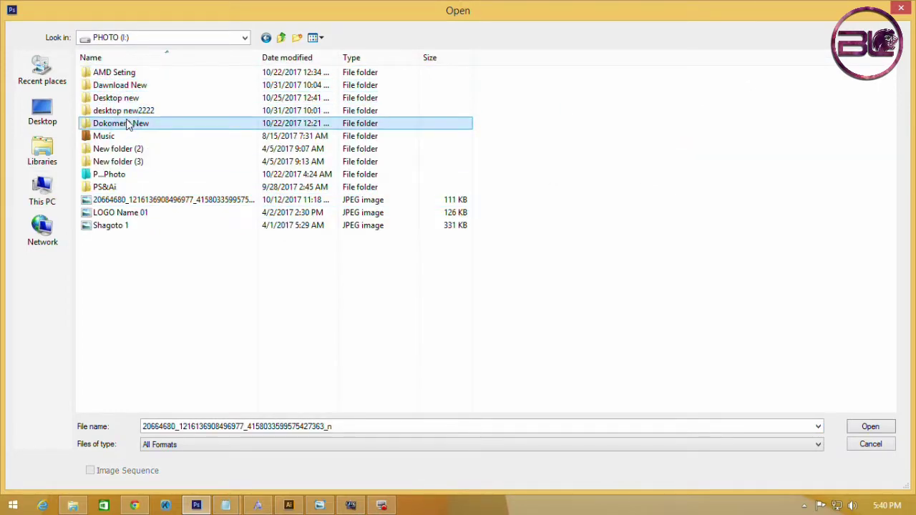
pyautogui.doubleClick(131, 84)
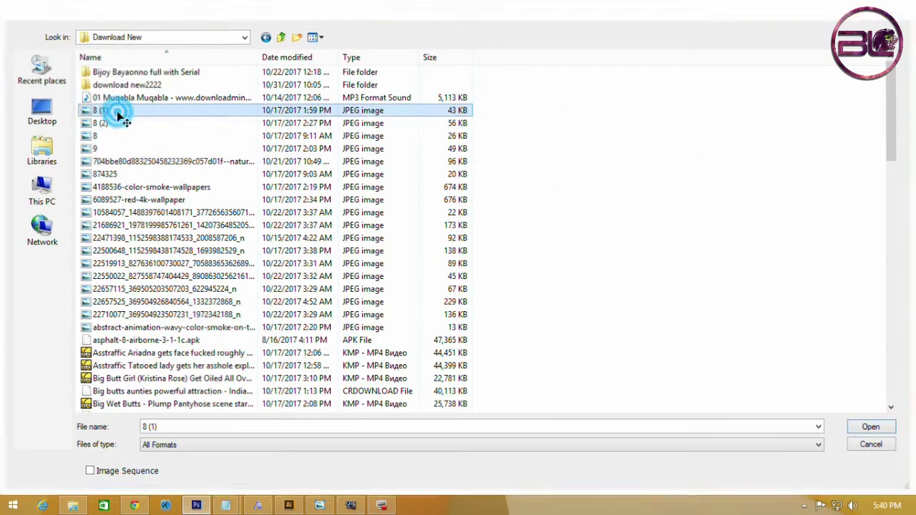
pyautogui.doubleClick(116, 110)
pyautogui.click(454, 207)
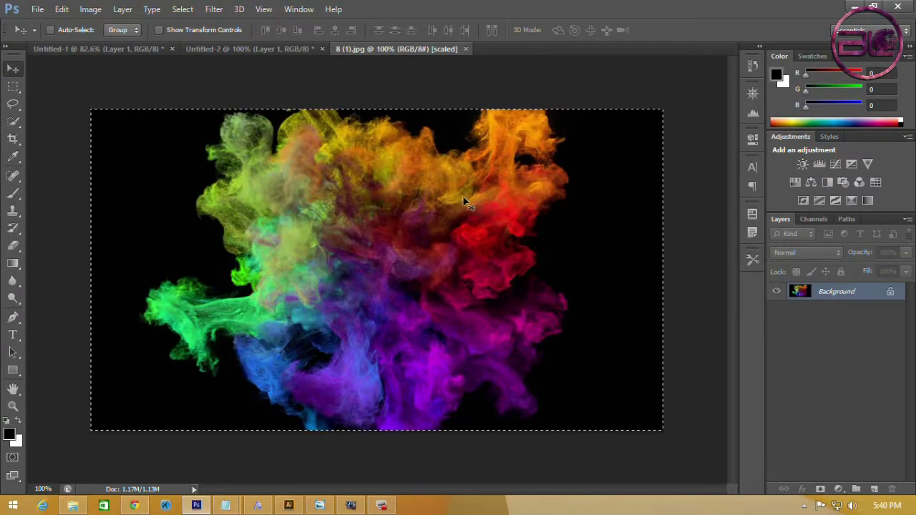
# Paste the smoke image into Untitled-2 as Layer 2 and clip it to the lion
pyautogui.click(90, 9)
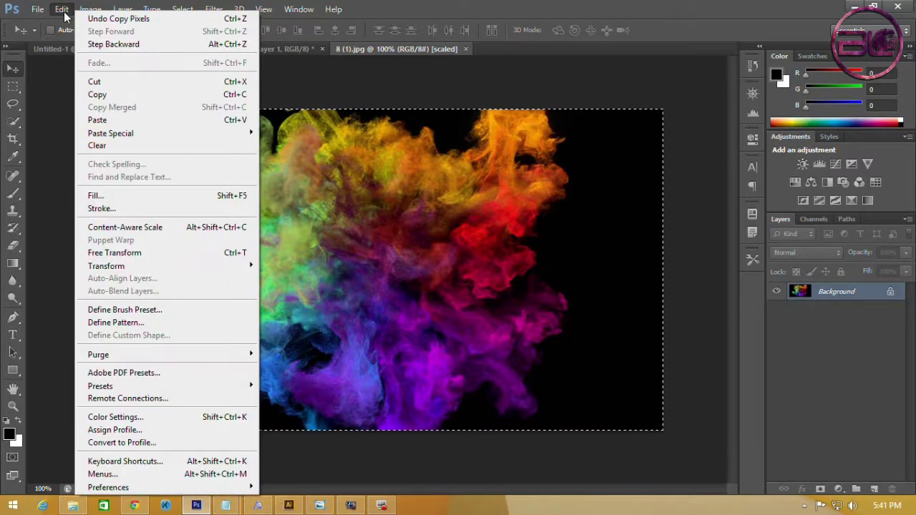
pyautogui.click(97, 94)
pyautogui.click(293, 52)
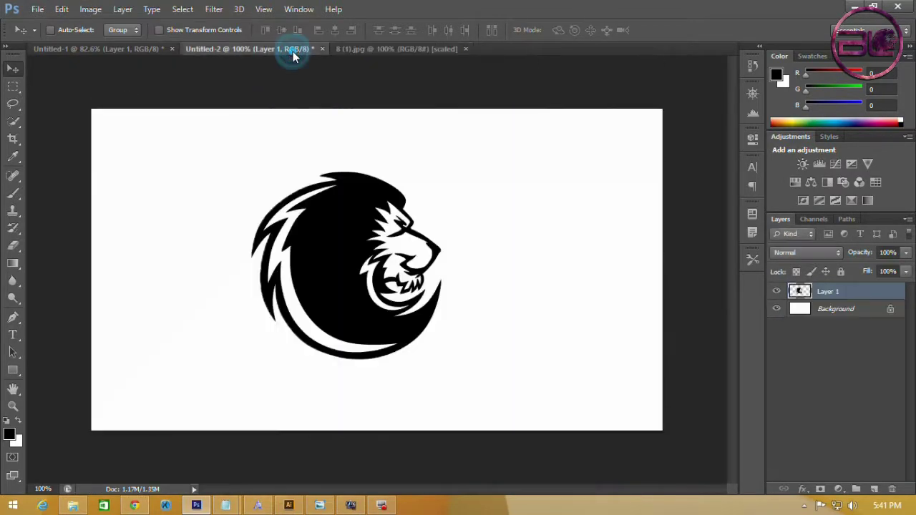
pyautogui.click(62, 8)
pyautogui.click(126, 116)
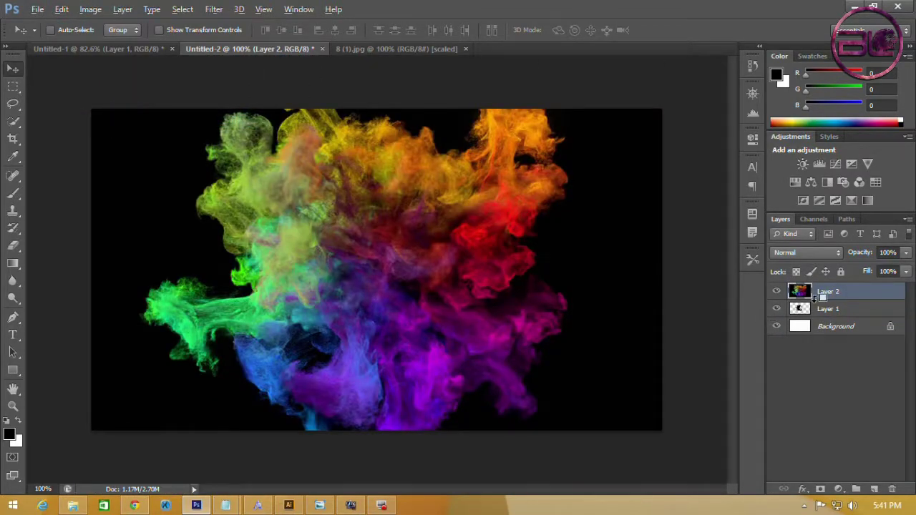
pyautogui.keyDown('alt'); pyautogui.click(821, 300); pyautogui.keyUp('alt')
pyautogui.moveTo(345, 263)
pyautogui.mouseDown()
pyautogui.moveTo(344, 283)
pyautogui.moveTo(344, 267)
pyautogui.mouseUp()
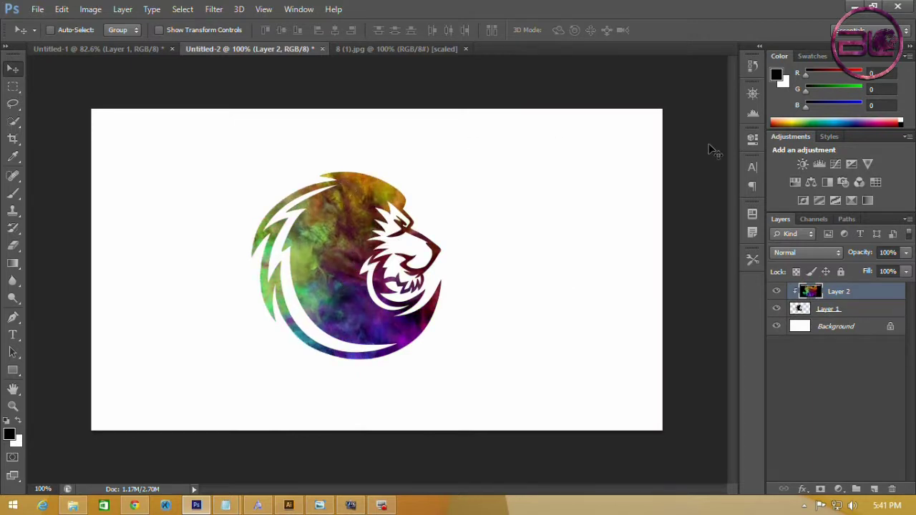
# Darken the smoke with legacy Brightness/Contrast at brightness -13
pyautogui.click(90, 9)
pyautogui.click(265, 42)
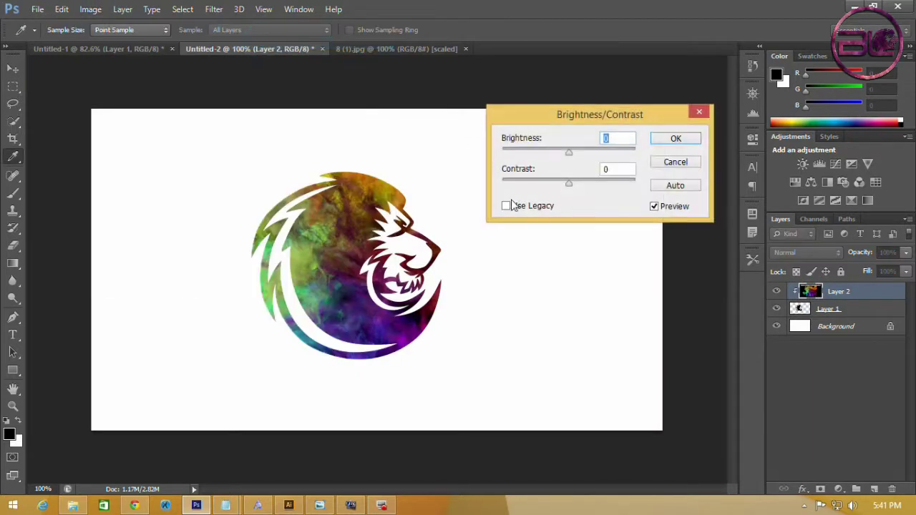
pyautogui.click(506, 205)
pyautogui.moveTo(569, 151); pyautogui.dragTo(561, 155)
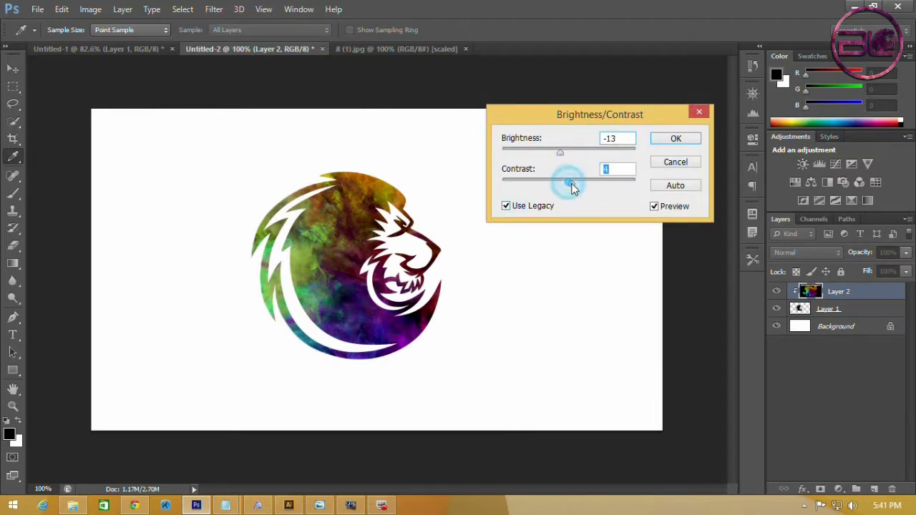
pyautogui.click(683, 137)
# Apply Color Balance to the smoke highlights: +10 red, +17 green, +28 blue
pyautogui.click(90, 8)
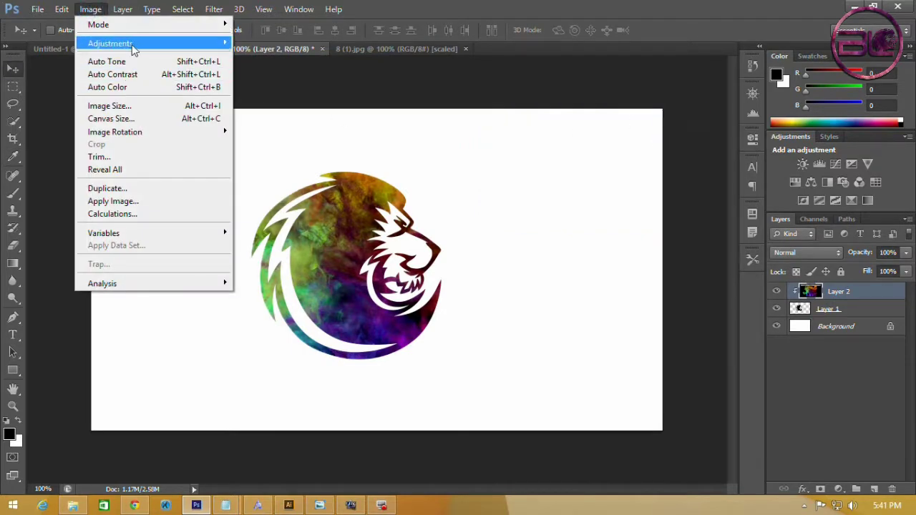
pyautogui.click(272, 130)
pyautogui.click(710, 186)
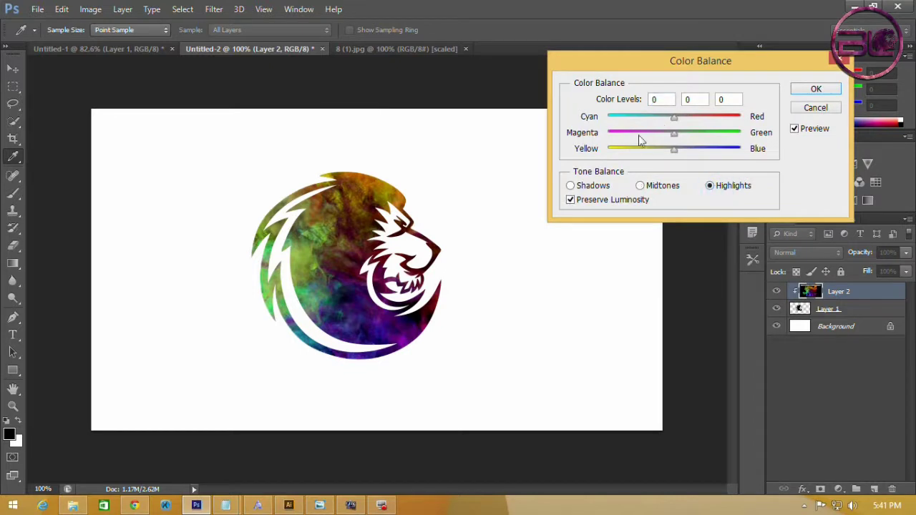
pyautogui.moveTo(675, 118)
pyautogui.mouseDown()
pyautogui.moveTo(693, 148)
pyautogui.moveTo(685, 132)
pyautogui.mouseUp()
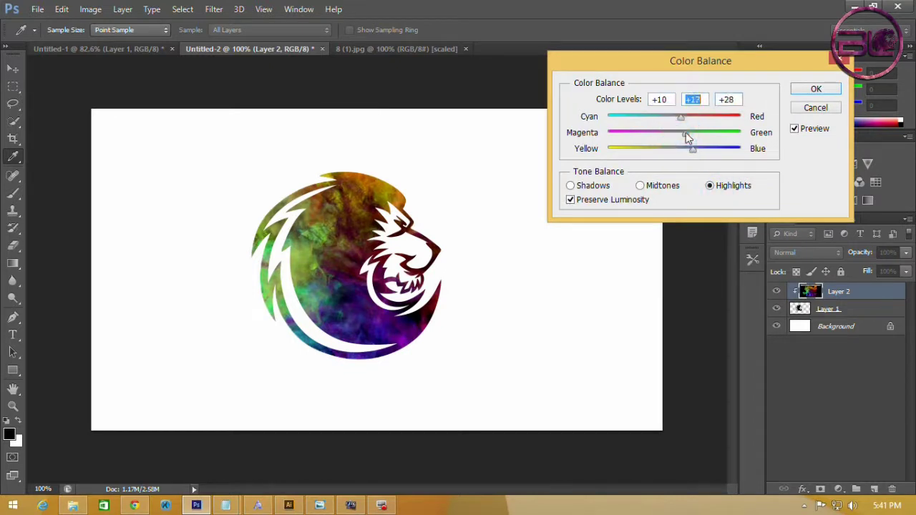
pyautogui.click(816, 88)
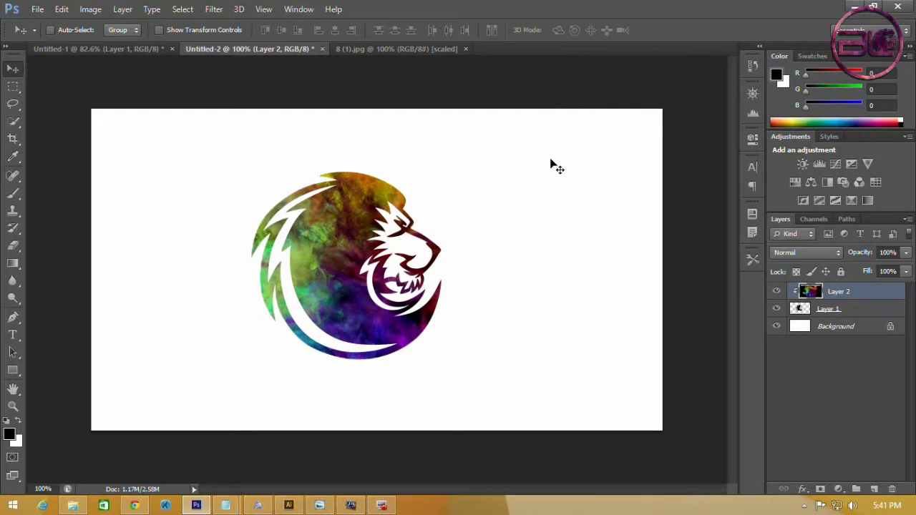
# Group the lion and smoke layers into Group 1 and open its Blending Options
pyautogui.keyDown('shift'); pyautogui.click(831, 311); pyautogui.keyUp('shift')
pyautogui.hotkey('ctrl', 'g')
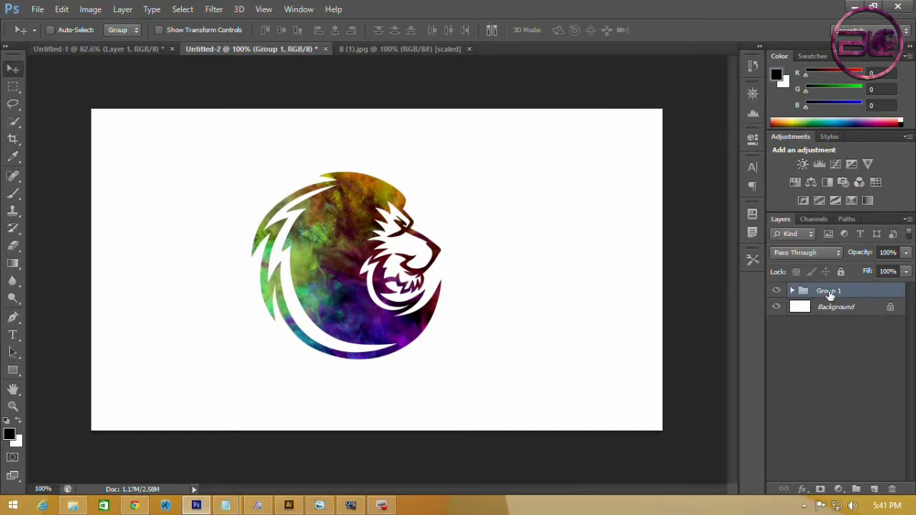
pyautogui.rightClick(830, 295)
pyautogui.click(684, 157)
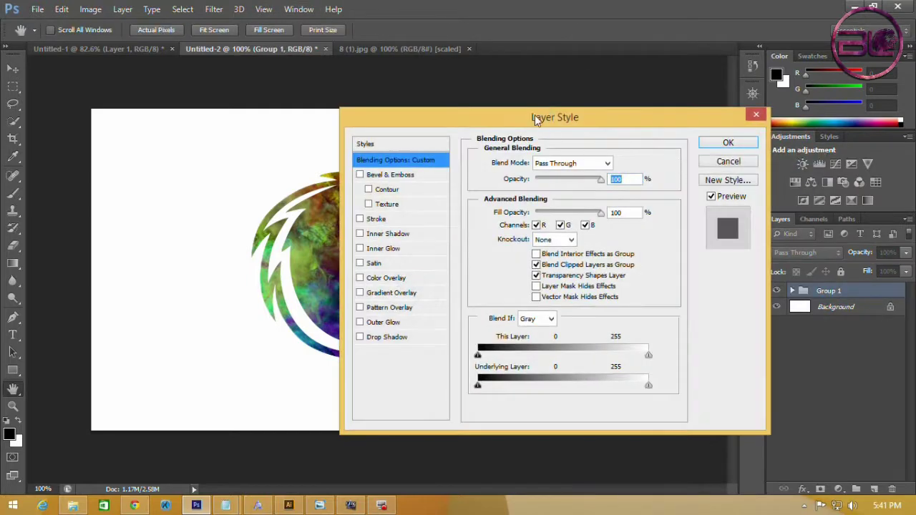
pyautogui.moveTo(535, 115); pyautogui.dragTo(667, 115)
# Add Bevel & Emboss with size 3, increased depth, and a Contour
pyautogui.click(538, 177)
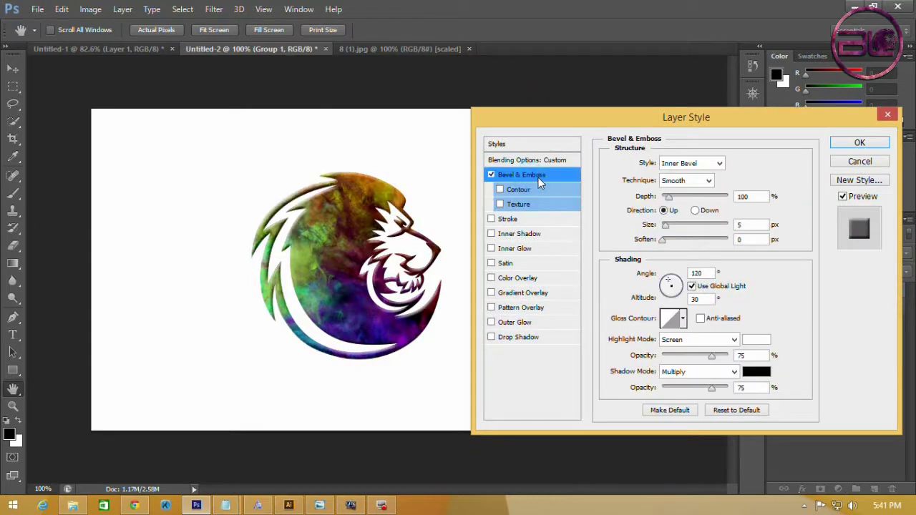
pyautogui.click(671, 202)
pyautogui.moveTo(667, 229); pyautogui.dragTo(661, 232)
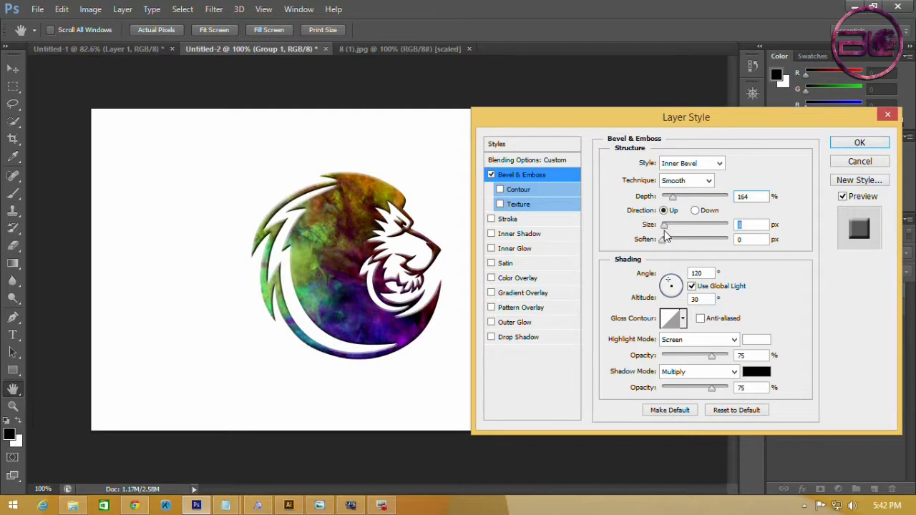
pyautogui.click(664, 231)
pyautogui.click(511, 189)
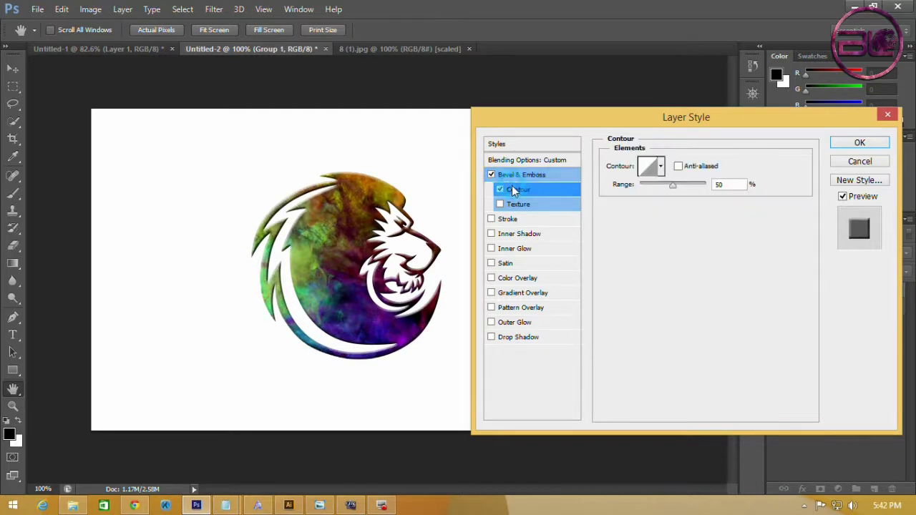
pyautogui.moveTo(673, 185); pyautogui.dragTo(680, 187)
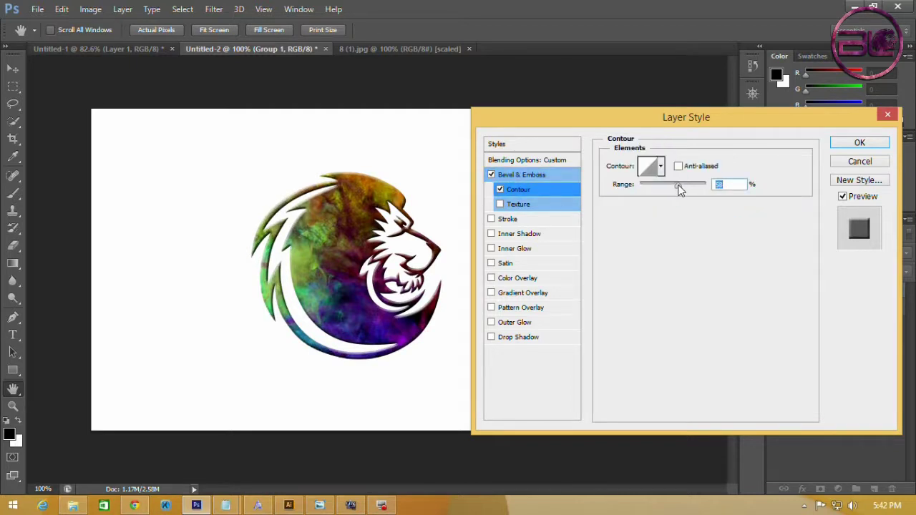
# Add an Inner Shadow with stronger opacity and a larger choke
pyautogui.click(523, 235)
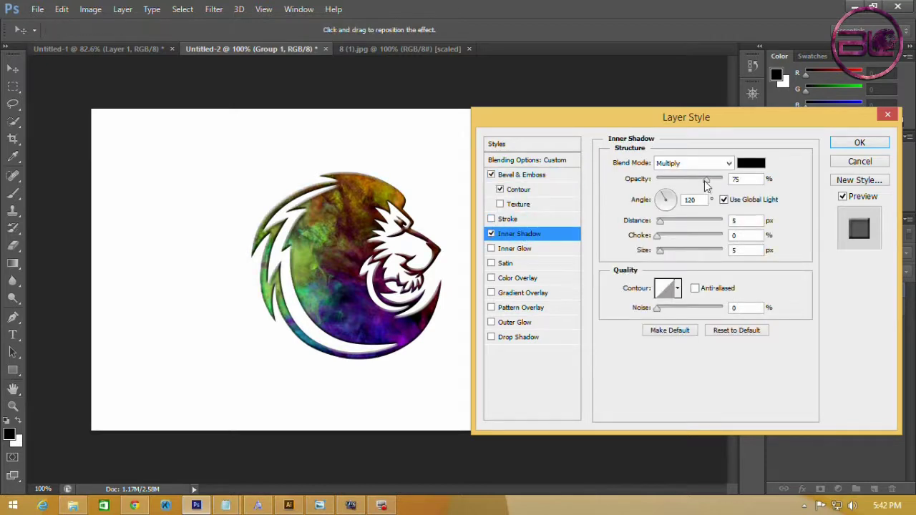
pyautogui.moveTo(706, 180); pyautogui.dragTo(717, 180)
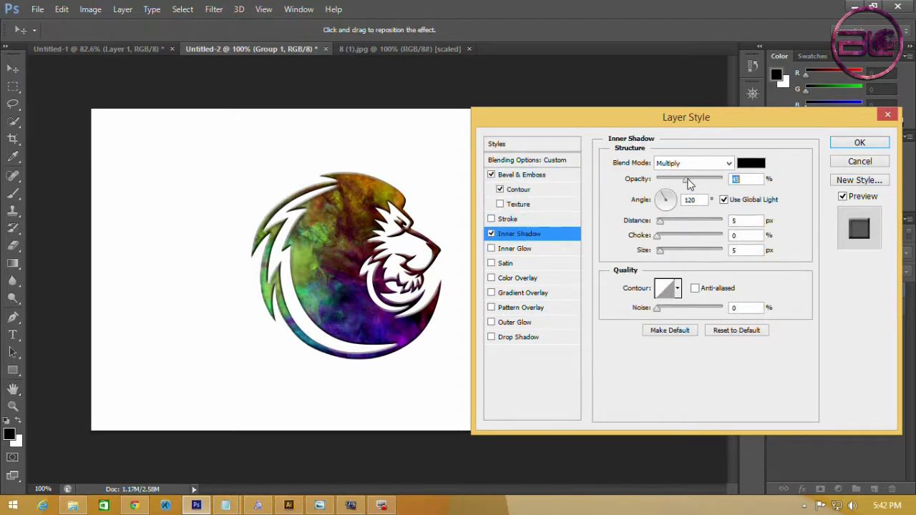
pyautogui.click(491, 234)
pyautogui.moveTo(659, 222)
pyautogui.mouseDown()
pyautogui.moveTo(673, 225)
pyautogui.moveTo(657, 221)
pyautogui.moveTo(673, 236)
pyautogui.moveTo(668, 256)
pyautogui.moveTo(635, 255)
pyautogui.moveTo(671, 279)
pyautogui.mouseUp()
# Add Inner Glow, briefly trying then removing Satin, Pattern Overlay and Outer Glow
pyautogui.click(513, 251)
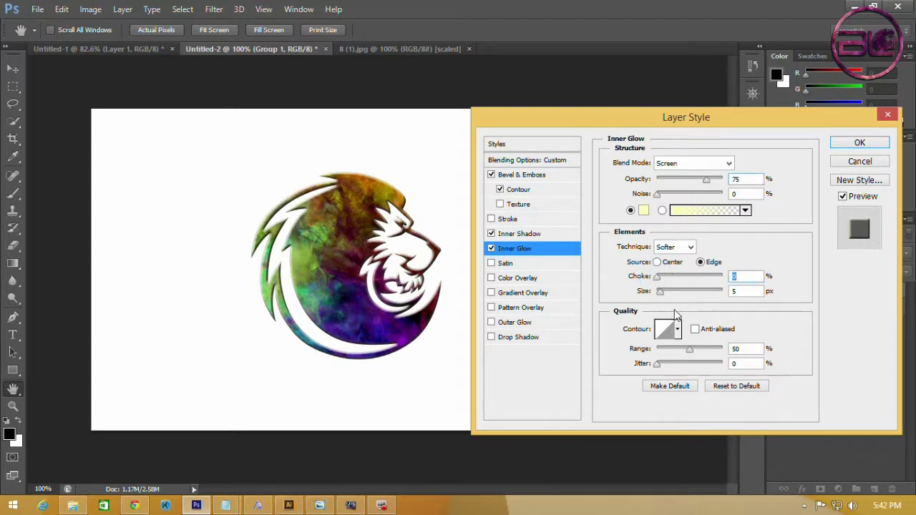
pyautogui.click(506, 263)
pyautogui.moveTo(689, 179); pyautogui.dragTo(612, 182)
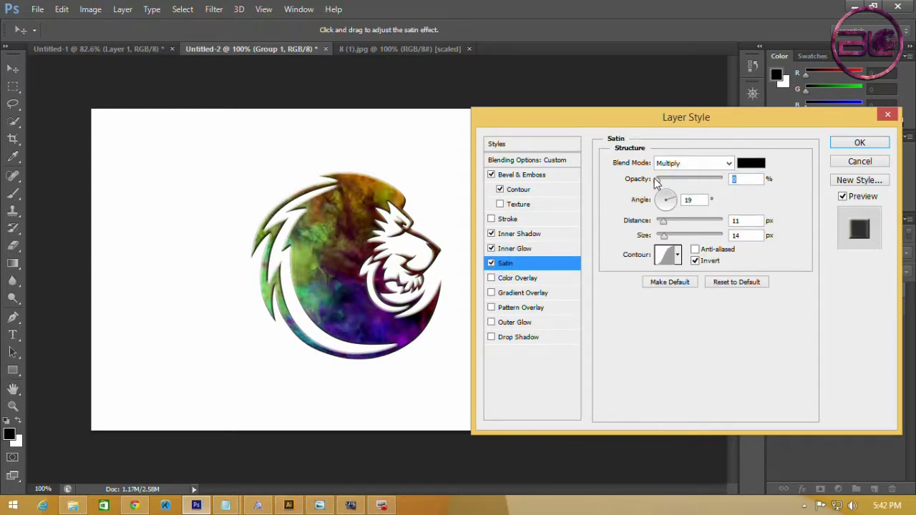
pyautogui.click(491, 264)
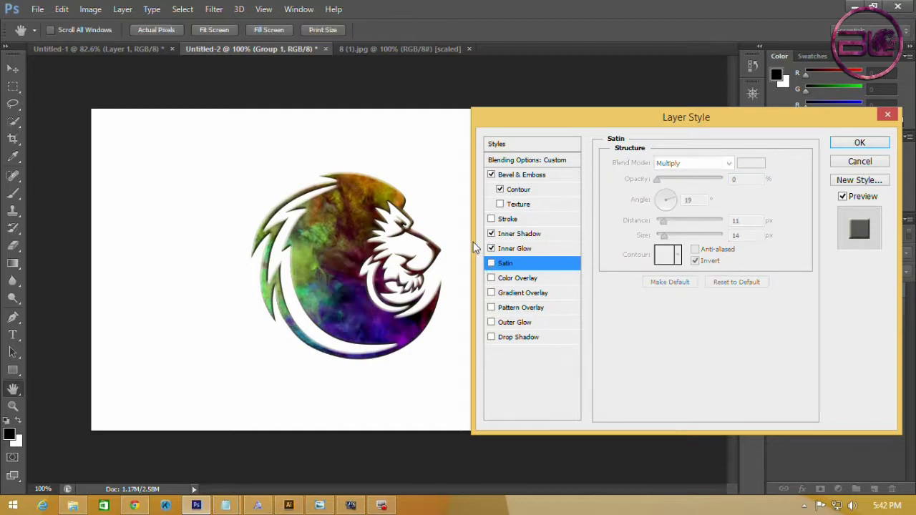
pyautogui.click(520, 308)
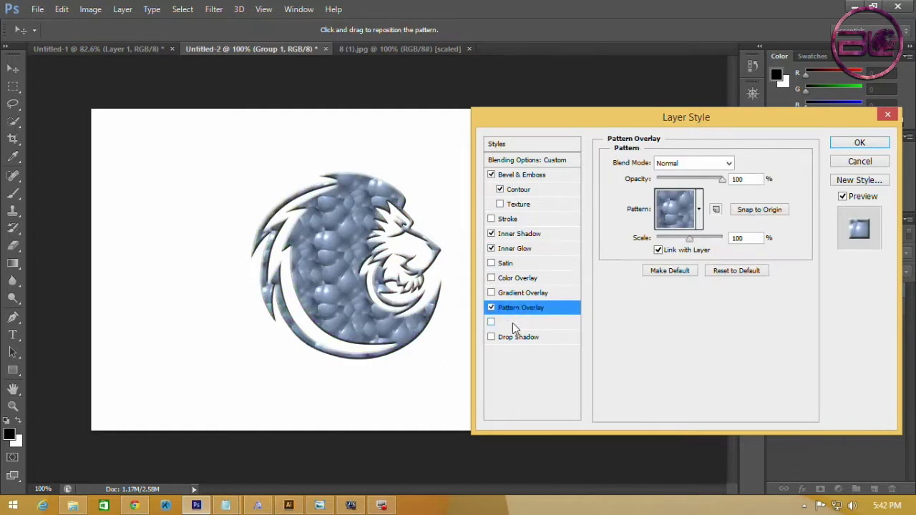
pyautogui.click(491, 308)
pyautogui.click(523, 322)
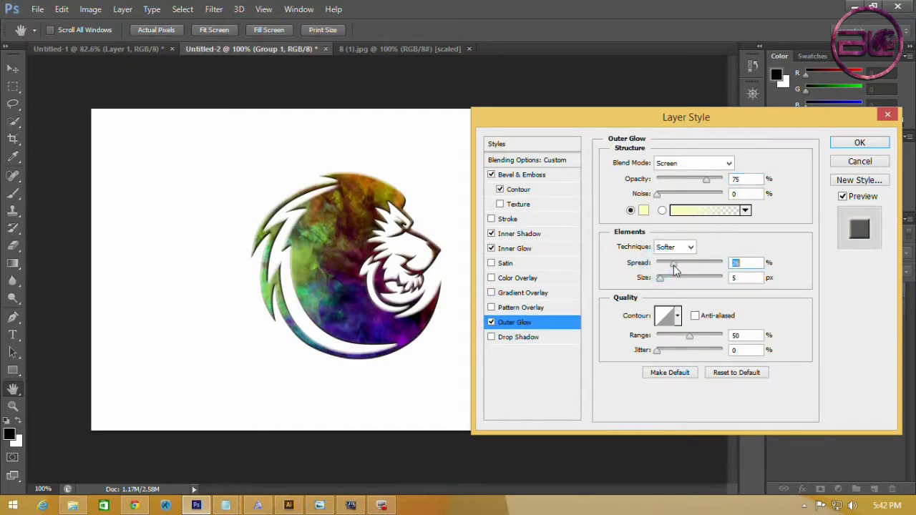
pyautogui.click(491, 322)
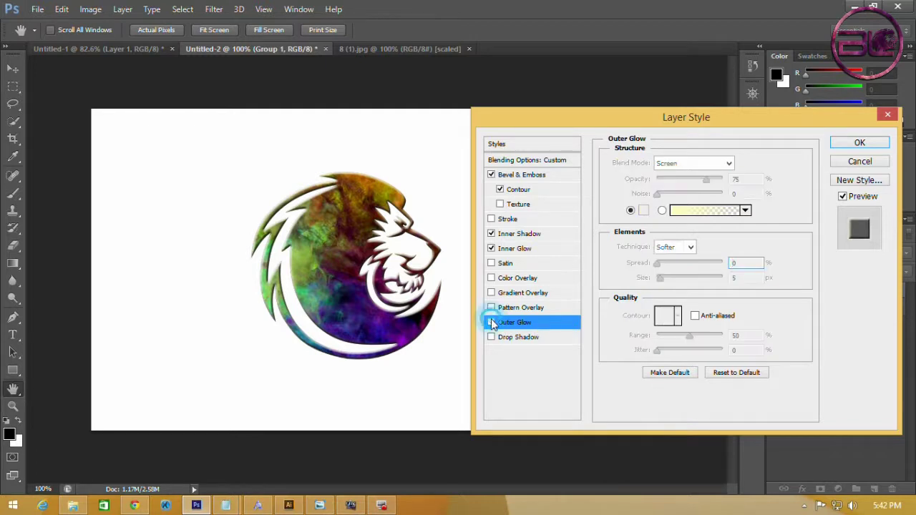
pyautogui.click(524, 177)
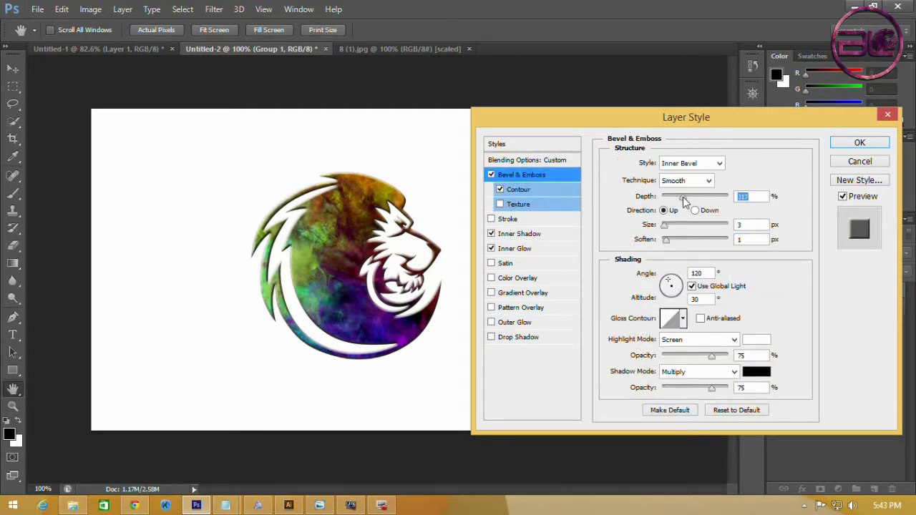
# Set the bevel to depth 134%, size 2 px and soften 0
pyautogui.moveTo(682, 196)
pyautogui.mouseDown()
pyautogui.moveTo(702, 203)
pyautogui.moveTo(679, 202)
pyautogui.mouseUp()
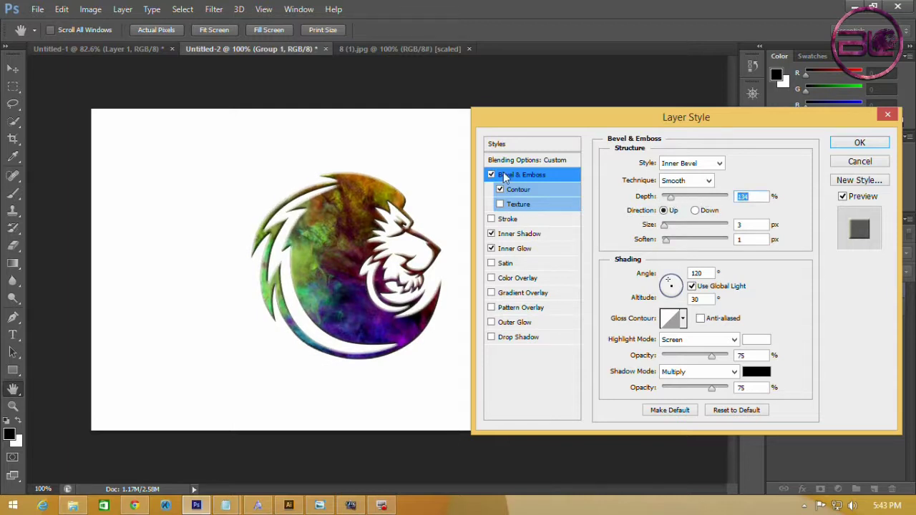
pyautogui.click(519, 189)
pyautogui.moveTo(665, 227); pyautogui.dragTo(665, 226)
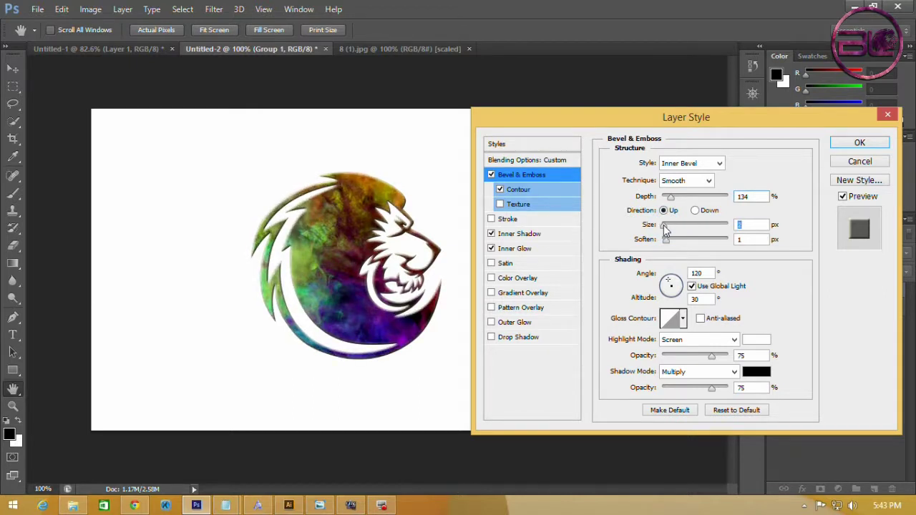
pyautogui.click(667, 241)
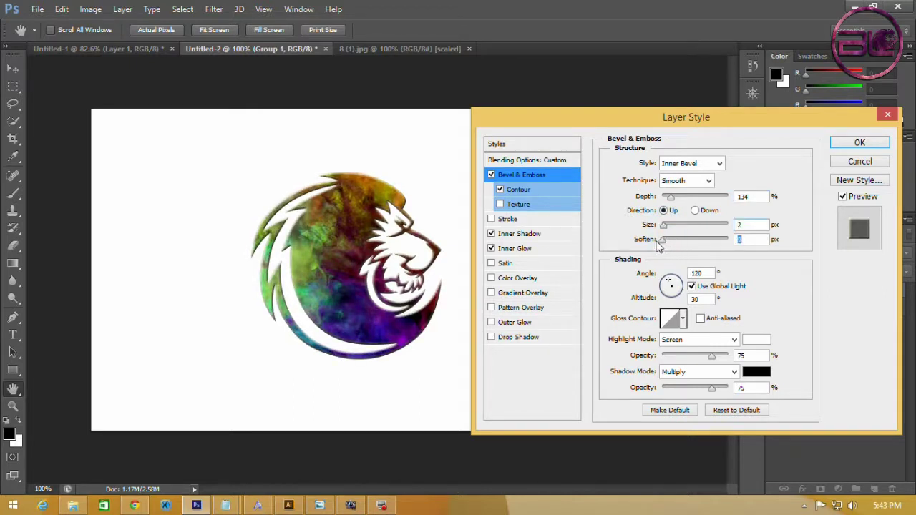
# Try several gloss contour presets and settle on Linear
pyautogui.click(682, 318)
pyautogui.click(629, 370)
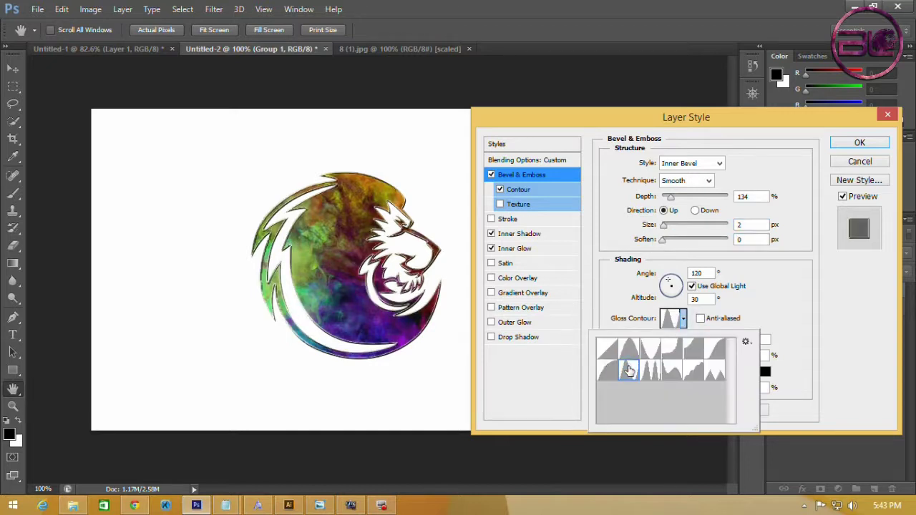
pyautogui.click(649, 372)
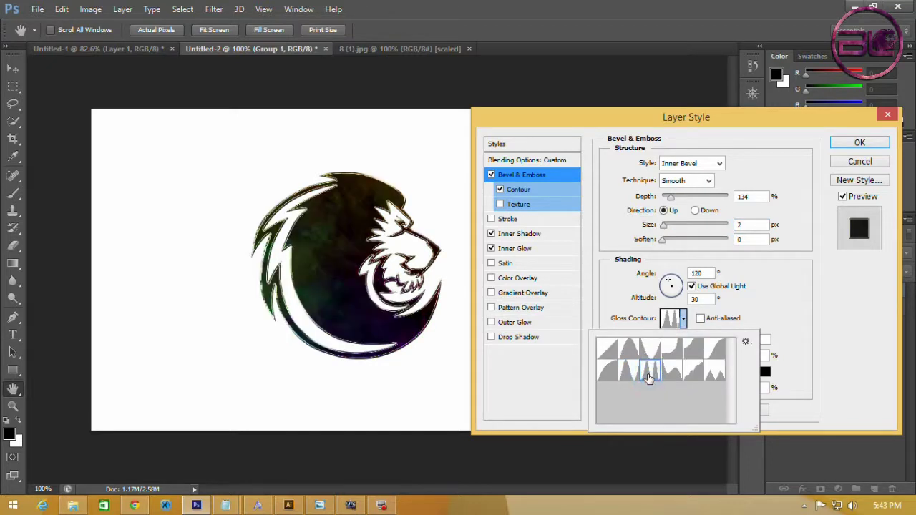
pyautogui.click(692, 370)
pyautogui.click(714, 370)
pyautogui.click(715, 348)
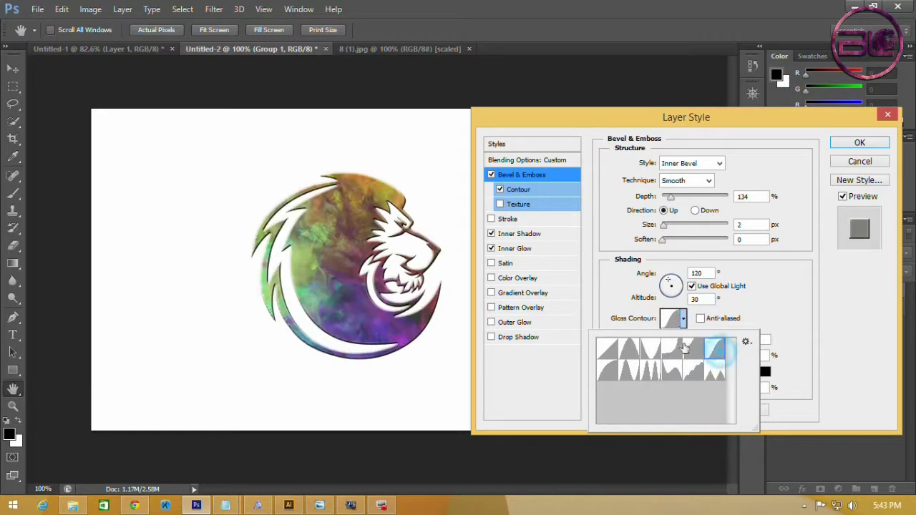
pyautogui.click(674, 348)
pyautogui.click(650, 348)
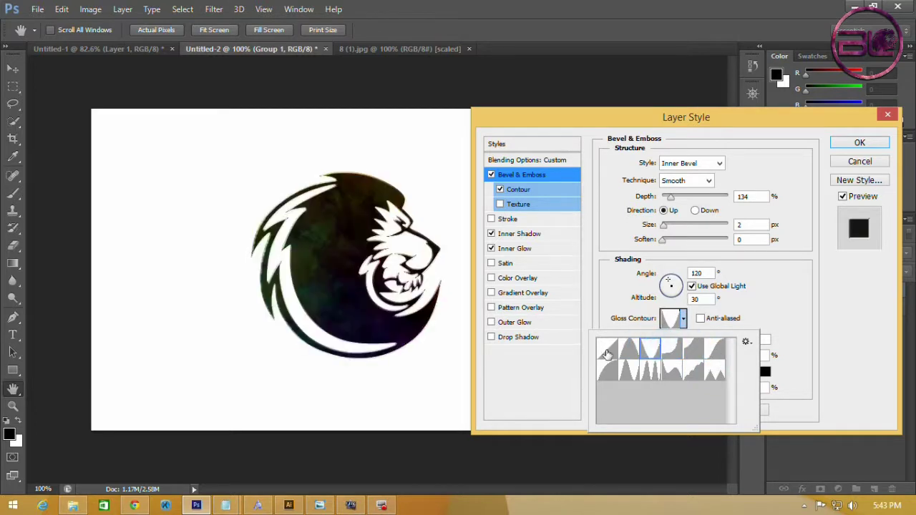
pyautogui.click(607, 350)
pyautogui.click(700, 371)
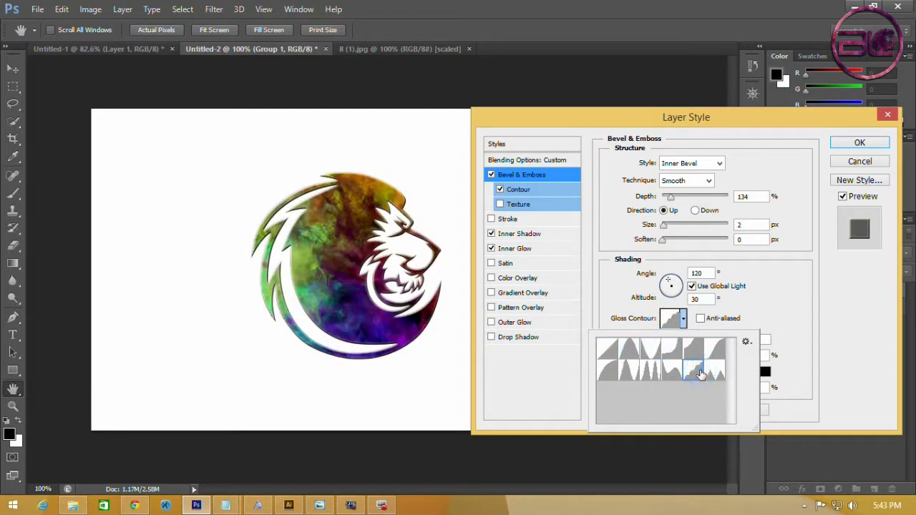
pyautogui.click(608, 351)
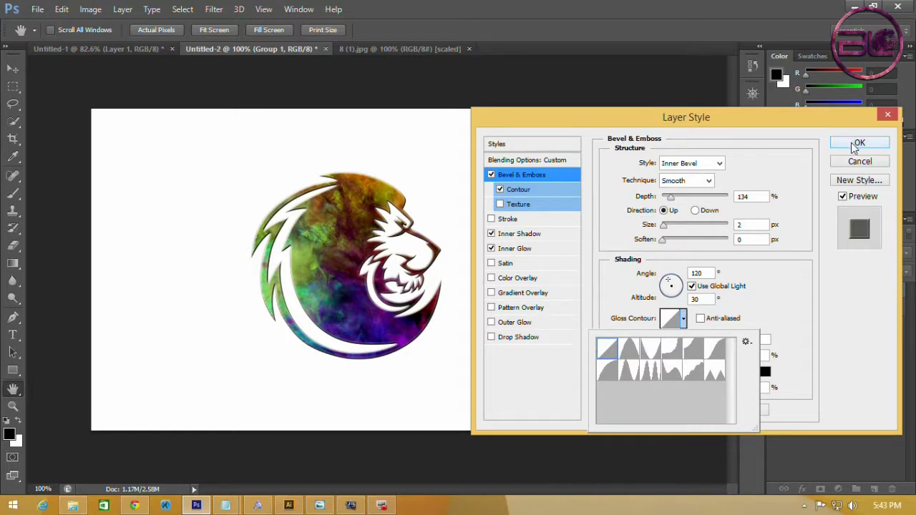
# Give Group 1 a Multiply drop shadow: 82% opacity, distance 8, spread 5, size 8
pyautogui.click(509, 339)
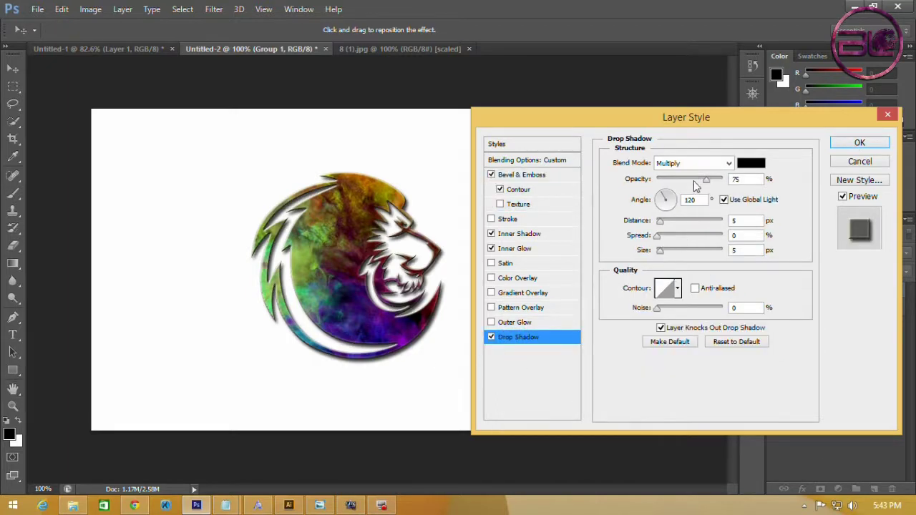
pyautogui.moveTo(662, 226); pyautogui.dragTo(662, 221)
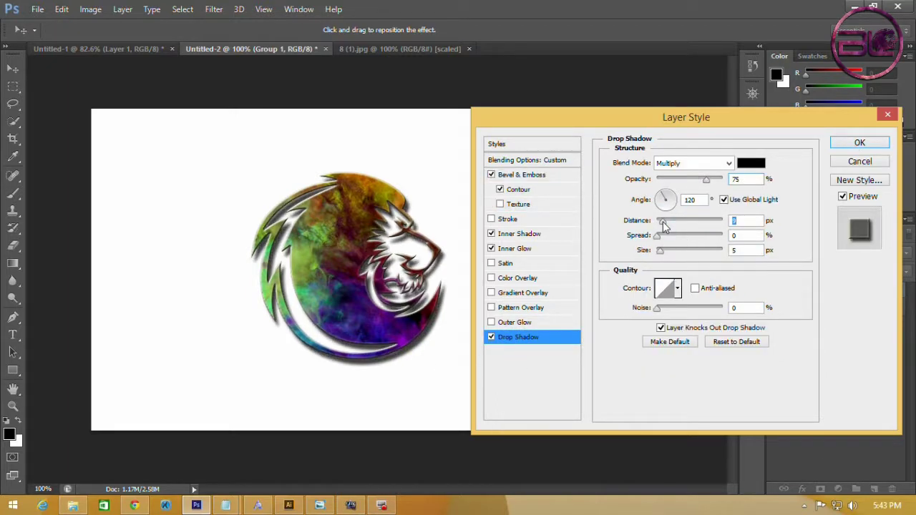
pyautogui.click(709, 180)
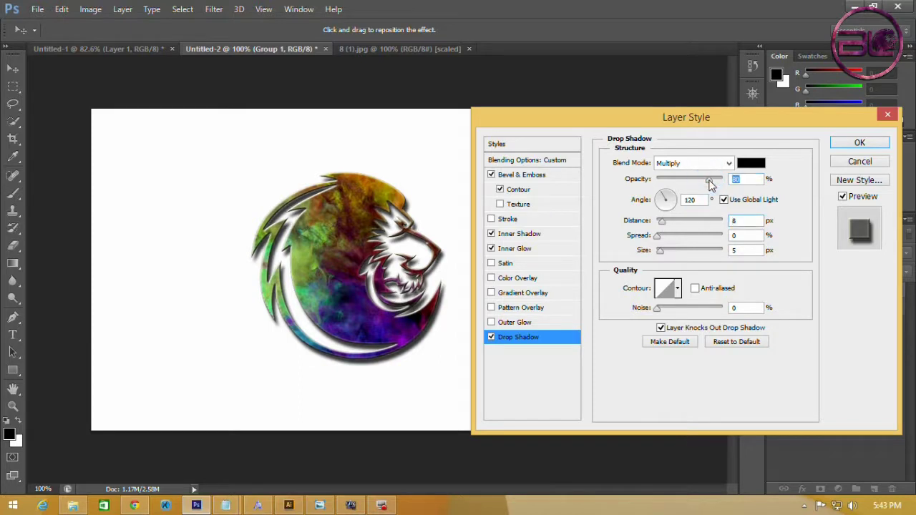
pyautogui.click(659, 237)
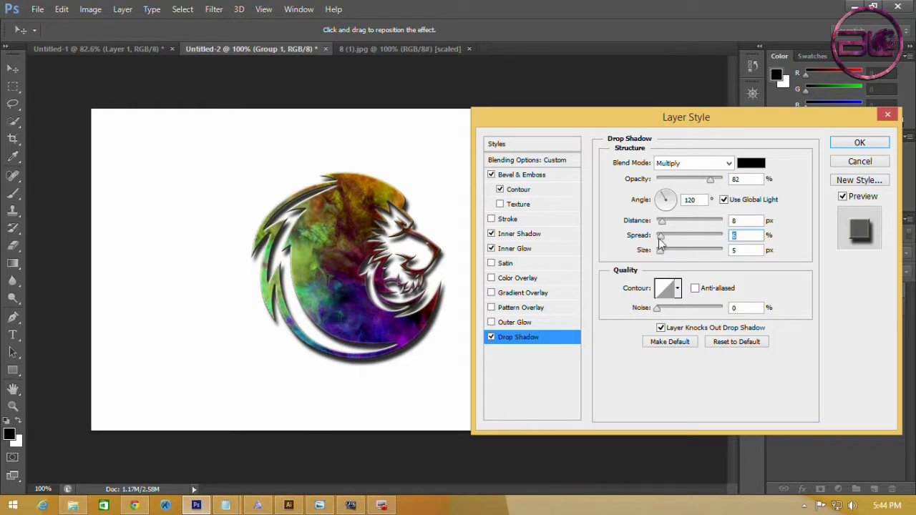
pyautogui.moveTo(661, 238)
pyautogui.mouseDown()
pyautogui.moveTo(666, 255)
pyautogui.moveTo(662, 240)
pyautogui.mouseUp()
pyautogui.click(663, 223)
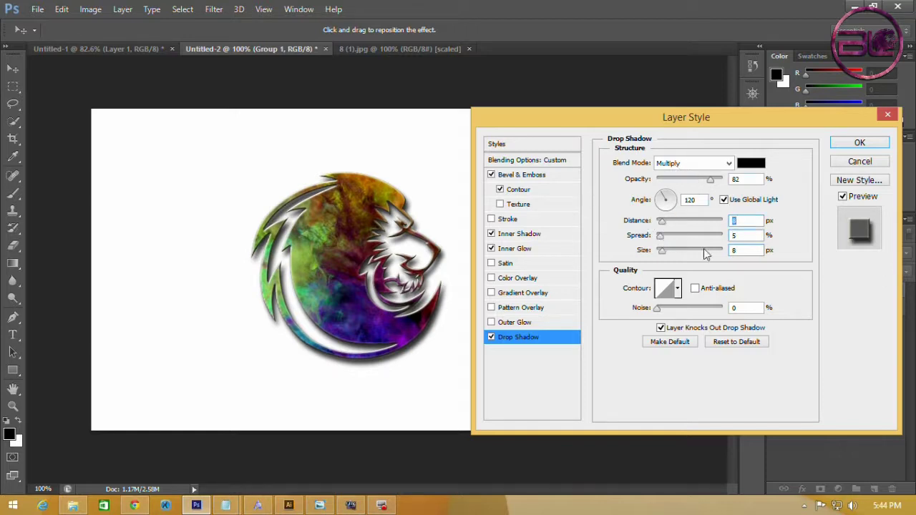
pyautogui.moveTo(663, 252); pyautogui.dragTo(663, 254)
pyautogui.click(866, 143)
# Raise the lion logo group slightly higher on the canvas
pyautogui.scroll(-3, 530, 231)
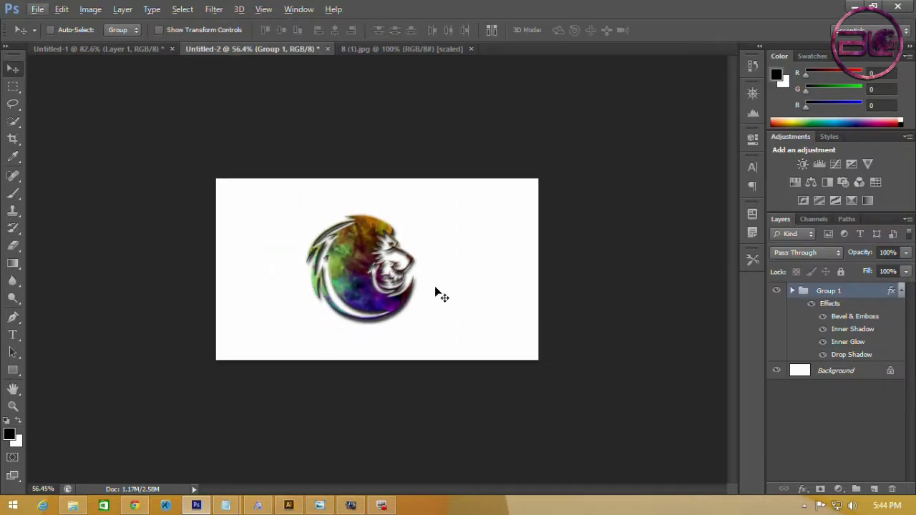
pyautogui.scroll(2, 437, 293)
pyautogui.scroll(2, 284, 290)
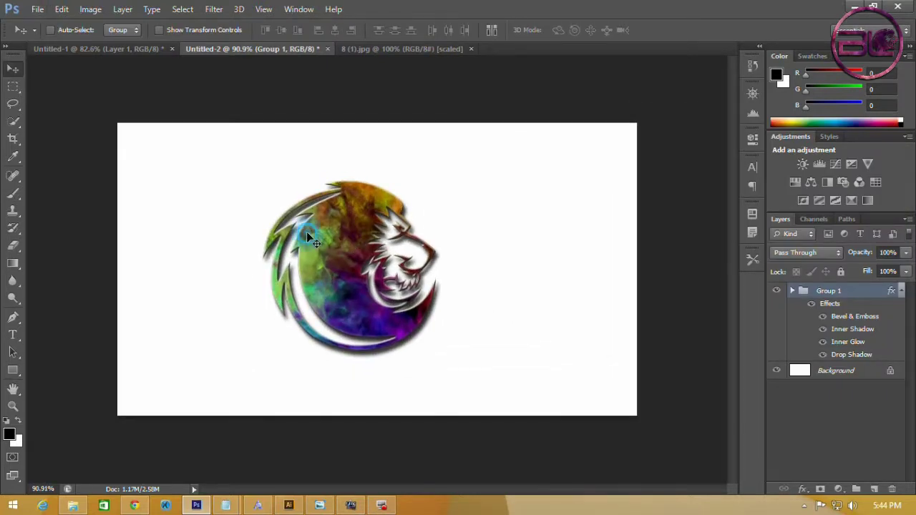
pyautogui.moveTo(306, 231); pyautogui.dragTo(308, 204)
# Add a bold italic 'Logo text' caption below the lion logo
pyautogui.press('t')
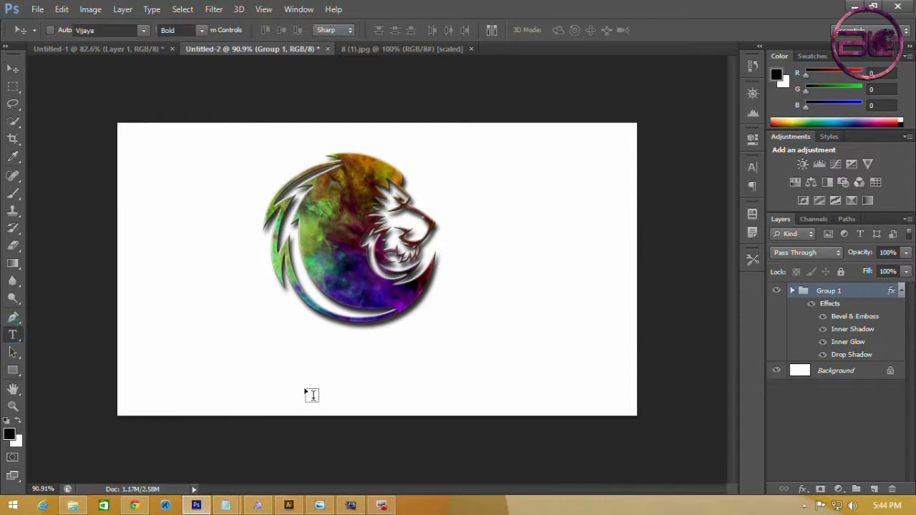
pyautogui.click(306, 374)
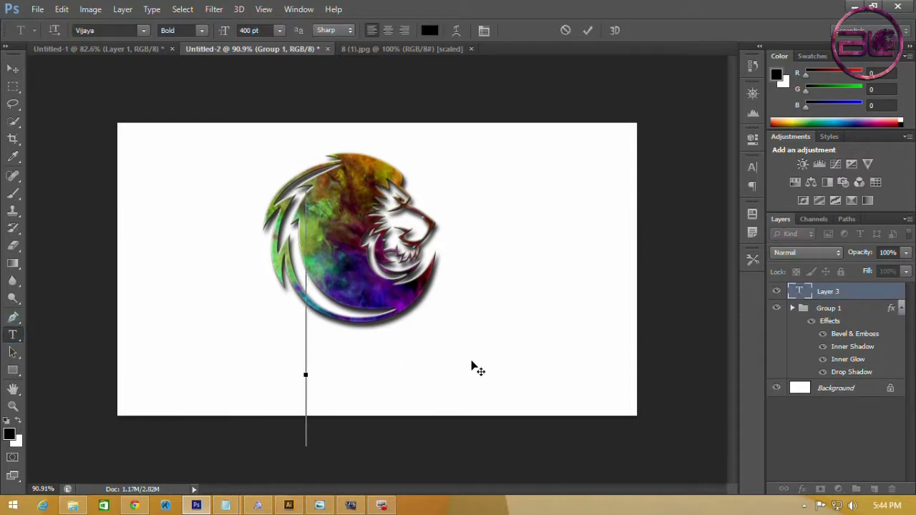
pyautogui.write('Log')
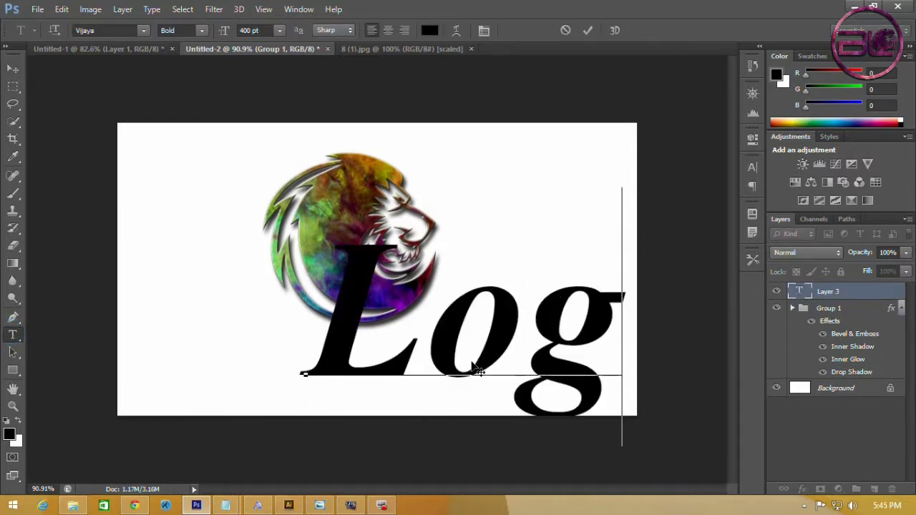
pyautogui.write('o')
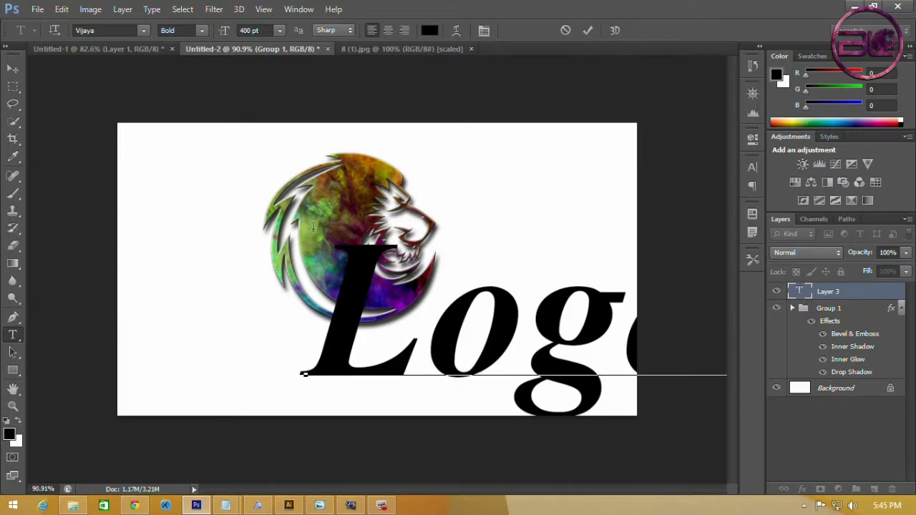
pyautogui.click(12, 68)
# Scale the 'Logo text' caption down to about 18.6% and centre it beneath the lion
pyautogui.hotkey('ctrl', 't')
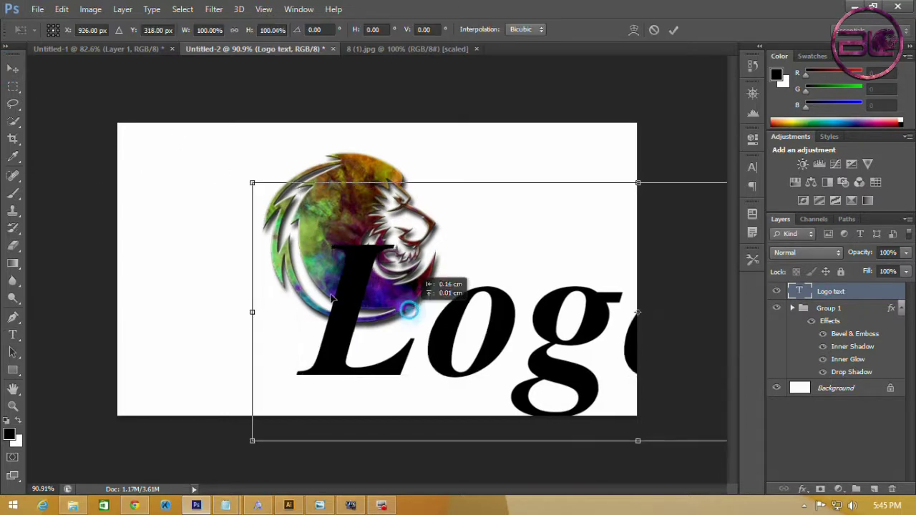
pyautogui.moveTo(644, 351); pyautogui.dragTo(417, 312)
pyautogui.scroll(-3, 444, 315)
pyautogui.moveTo(636, 345)
pyautogui.mouseDown()
pyautogui.moveTo(510, 303)
pyautogui.moveTo(419, 321)
pyautogui.mouseUp()
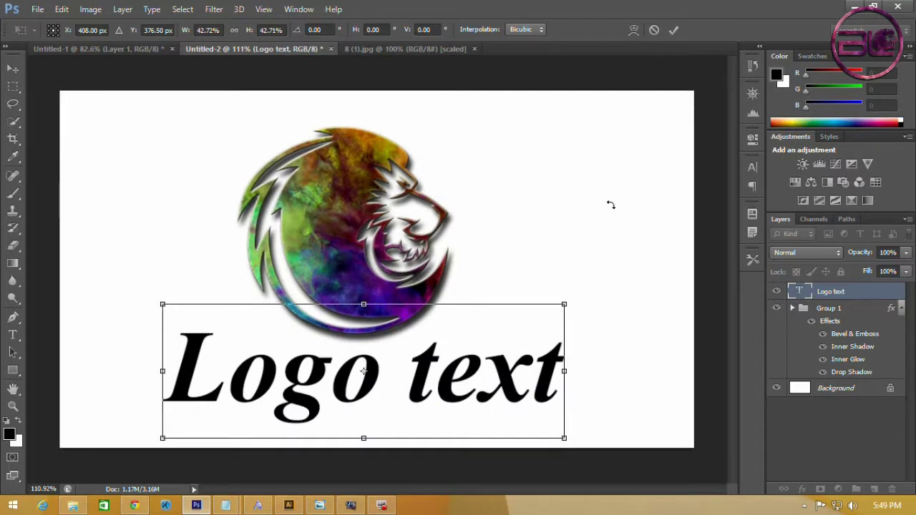
pyautogui.moveTo(565, 442); pyautogui.dragTo(487, 415)
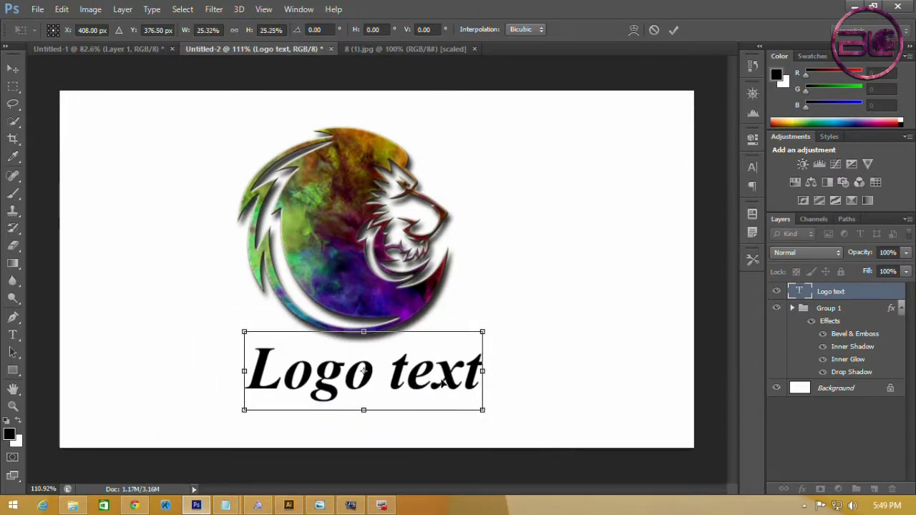
pyautogui.moveTo(436, 386); pyautogui.dragTo(429, 413)
pyautogui.moveTo(480, 438)
pyautogui.mouseDown()
pyautogui.moveTo(454, 409)
pyautogui.moveTo(445, 421)
pyautogui.mouseUp()
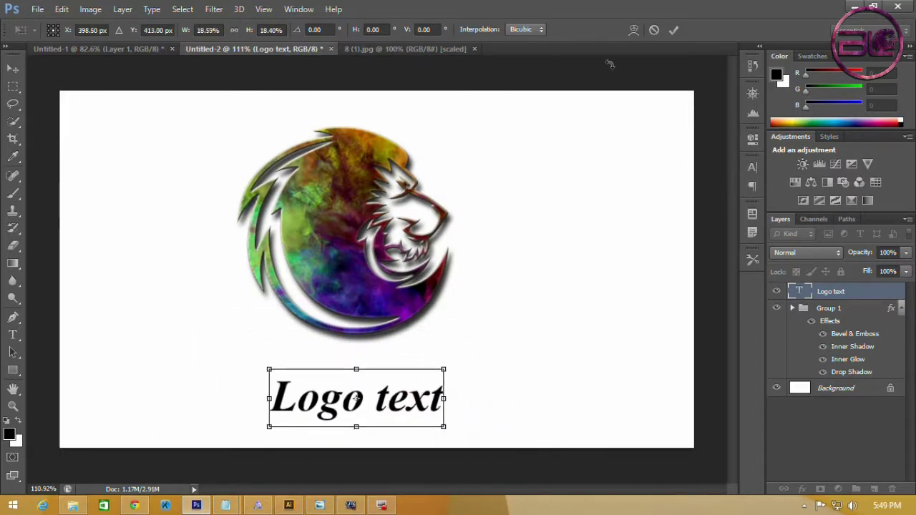
pyautogui.click(673, 29)
pyautogui.click(13, 334)
# Add a bold italic 'LION' text caption to the canvas
pyautogui.click(282, 360)
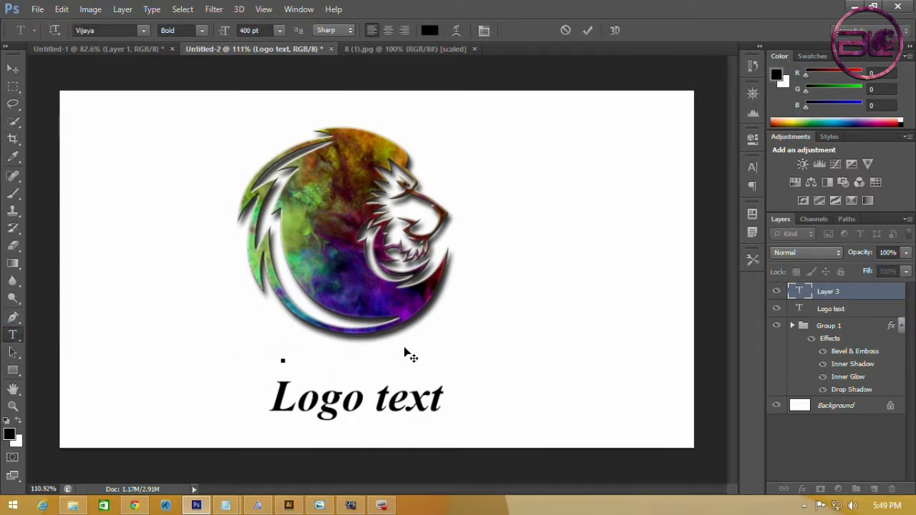
pyautogui.write('LIO')
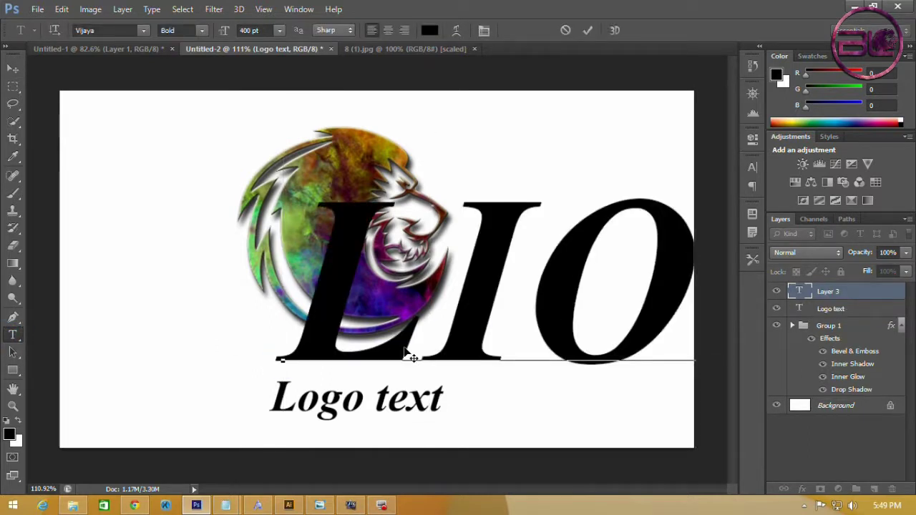
pyautogui.click(588, 30)
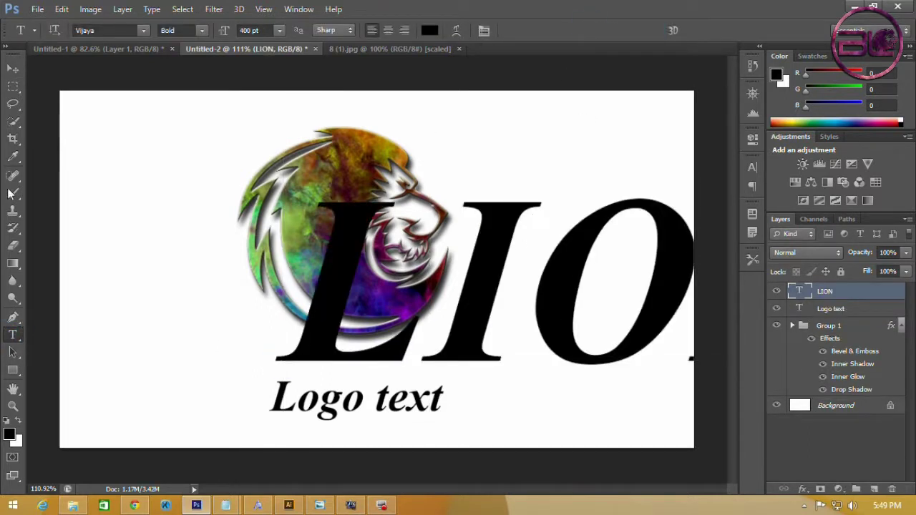
pyautogui.click(13, 68)
pyautogui.moveTo(466, 256)
pyautogui.mouseDown()
pyautogui.moveTo(294, 248)
pyautogui.moveTo(132, 215)
pyautogui.mouseUp()
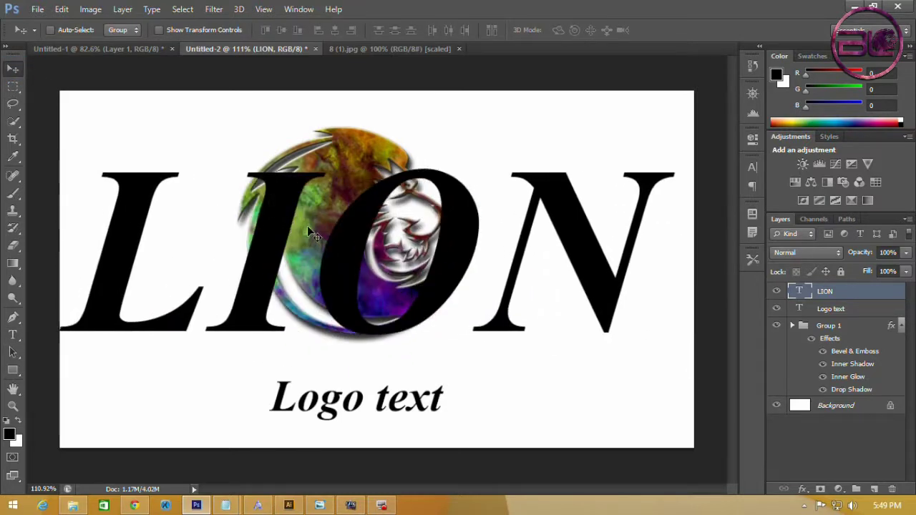
# Scale 'LION' down and place it just above 'Logo text'
pyautogui.hotkey('ctrl', 't')
pyautogui.moveTo(676, 419)
pyautogui.mouseDown()
pyautogui.moveTo(450, 296)
pyautogui.moveTo(432, 399)
pyautogui.moveTo(402, 379)
pyautogui.mouseUp()
pyautogui.scroll(1, 333, 386)
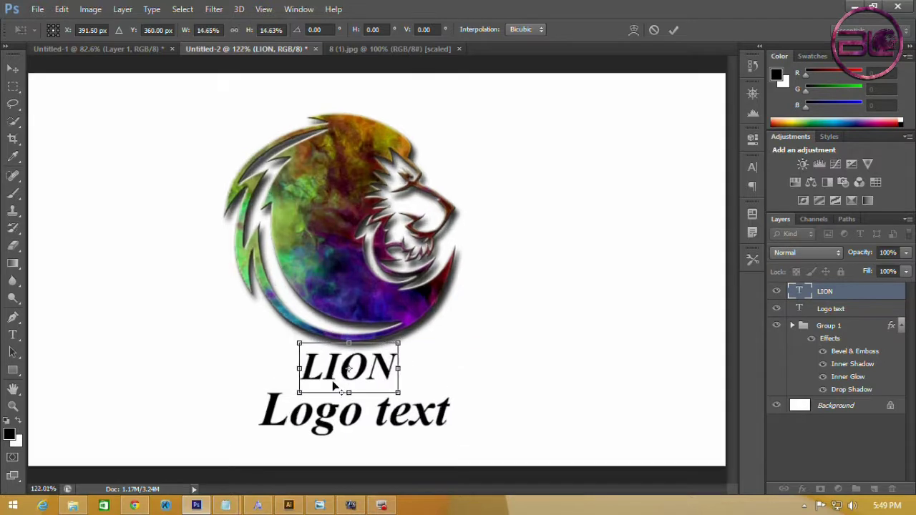
pyautogui.moveTo(348, 343); pyautogui.dragTo(348, 351)
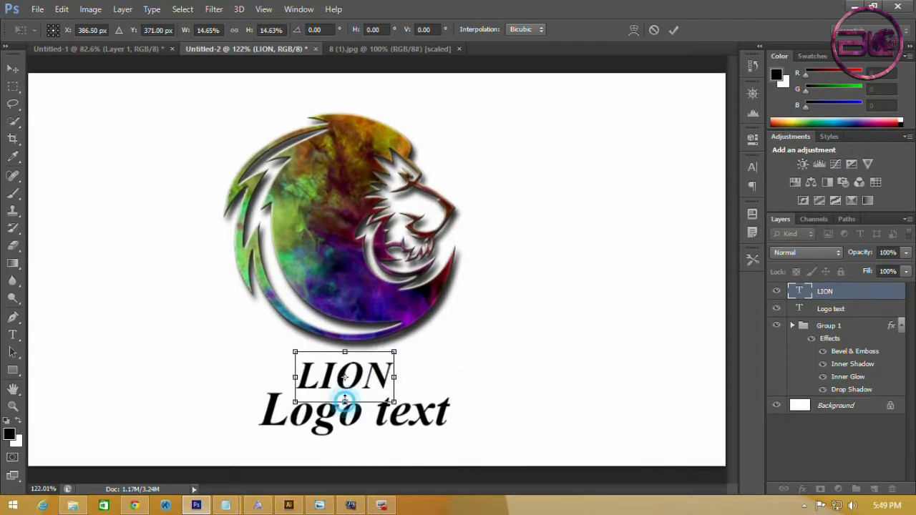
pyautogui.click(674, 30)
pyautogui.moveTo(351, 375); pyautogui.dragTo(348, 380)
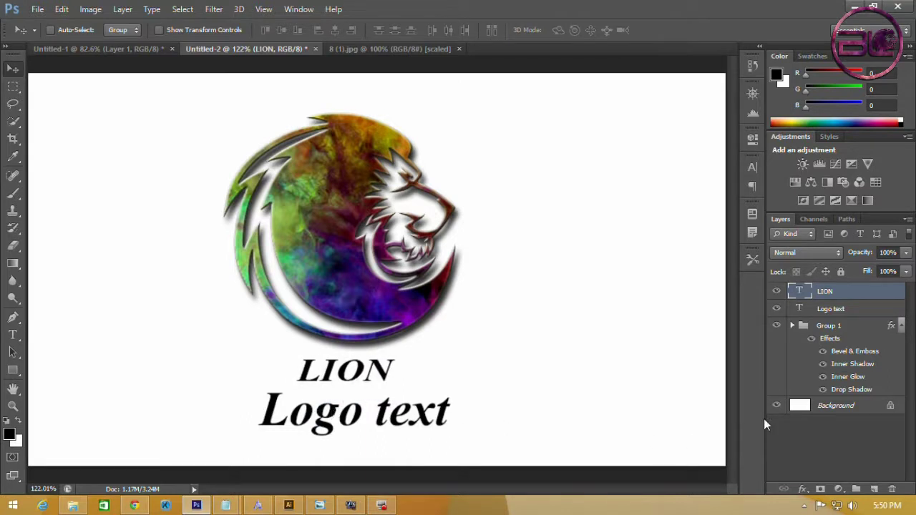
# Line 'Logo text' up under 'LION', nudging it up and stretching it to 110% height
pyautogui.click(831, 309)
pyautogui.moveTo(343, 412); pyautogui.dragTo(328, 410)
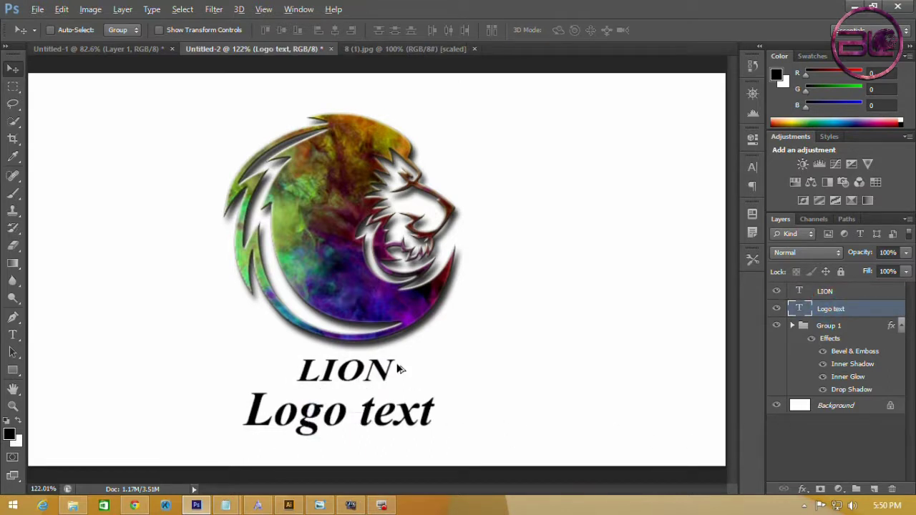
pyautogui.scroll(-3, 398, 369)
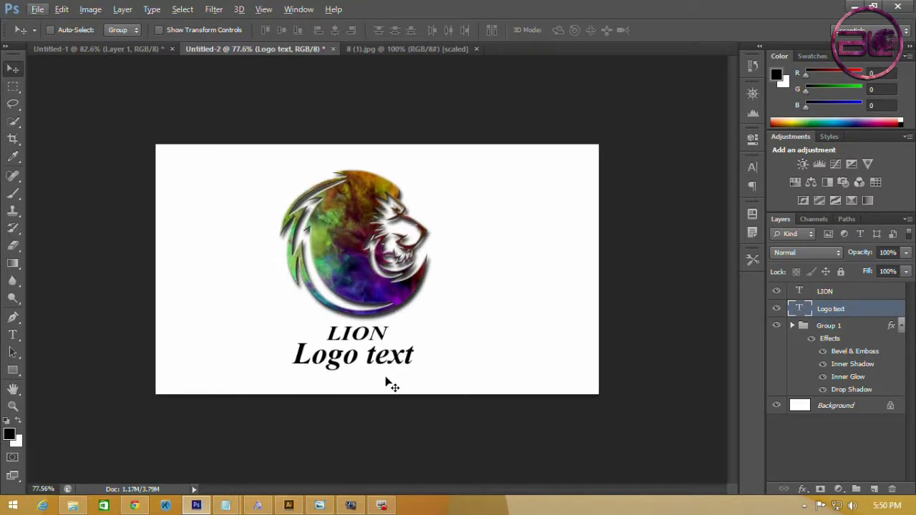
pyautogui.press('Up')
pyautogui.press('Up')
pyautogui.press('Up')
pyautogui.press('Up')
pyautogui.press('Up')
pyautogui.press('Up')
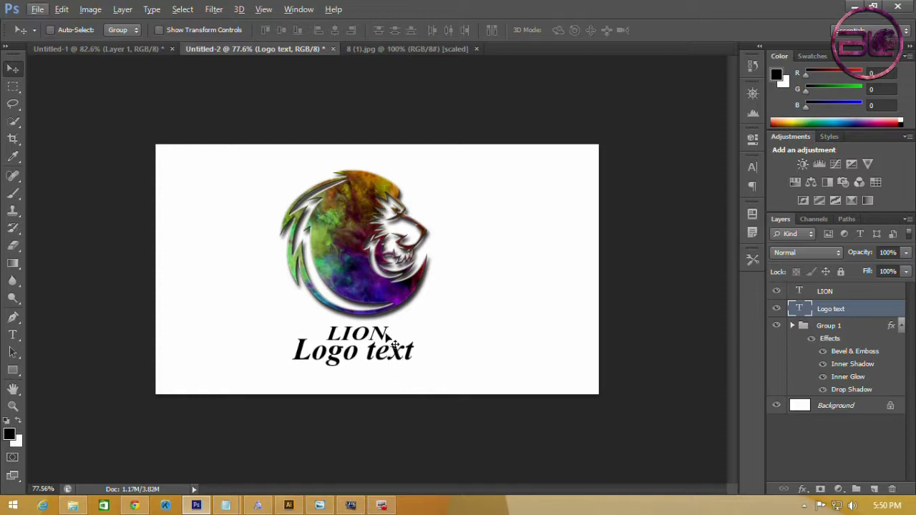
pyautogui.hotkey('ctrl', 't')
pyautogui.moveTo(351, 371); pyautogui.dragTo(361, 368)
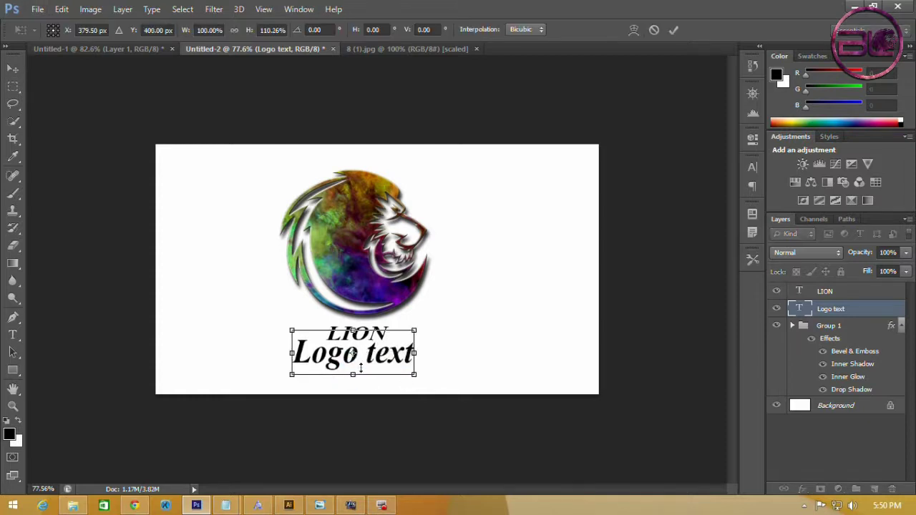
pyautogui.click(655, 30)
pyautogui.scroll(-2, 444, 361)
pyautogui.scroll(3, 351, 358)
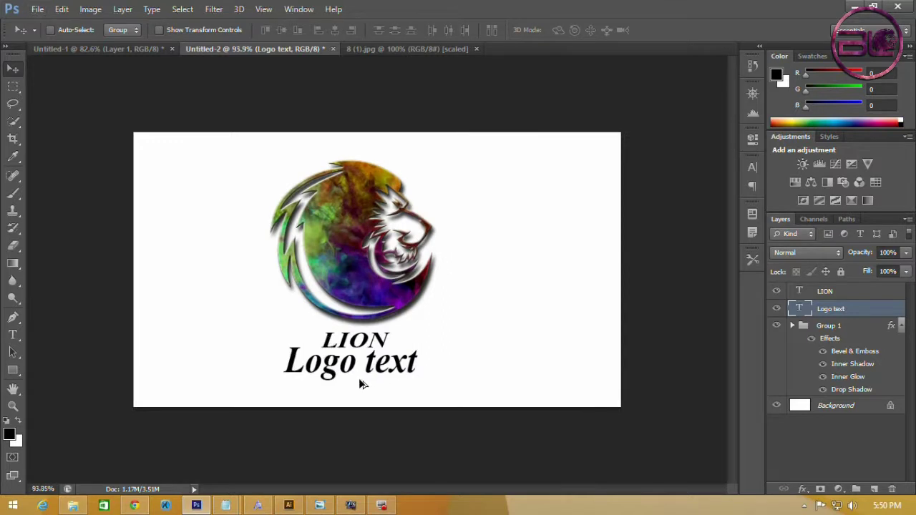
pyautogui.scroll(2, 362, 385)
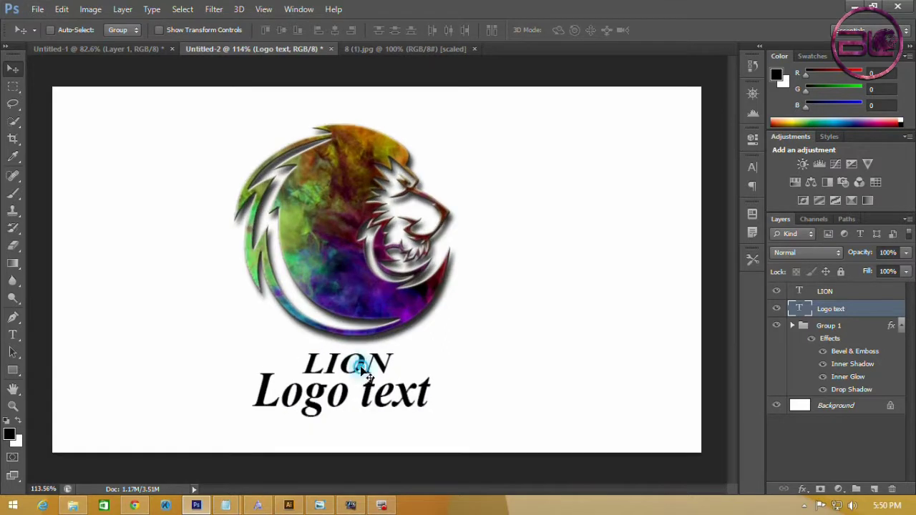
# Group both captions into Group 2 and clip a pasted smoke image to them
pyautogui.keyDown('shift'); pyautogui.click(824, 292); pyautogui.keyUp('shift')
pyautogui.hotkey('ctrl', 'g')
pyautogui.hotkey('ctrl', 'v')
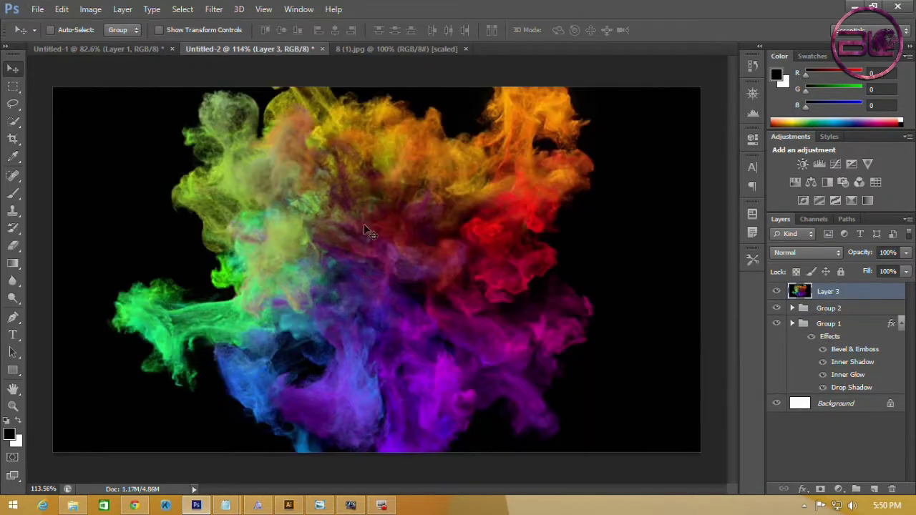
pyautogui.keyDown('alt'); pyautogui.click(831, 296); pyautogui.keyUp('alt')
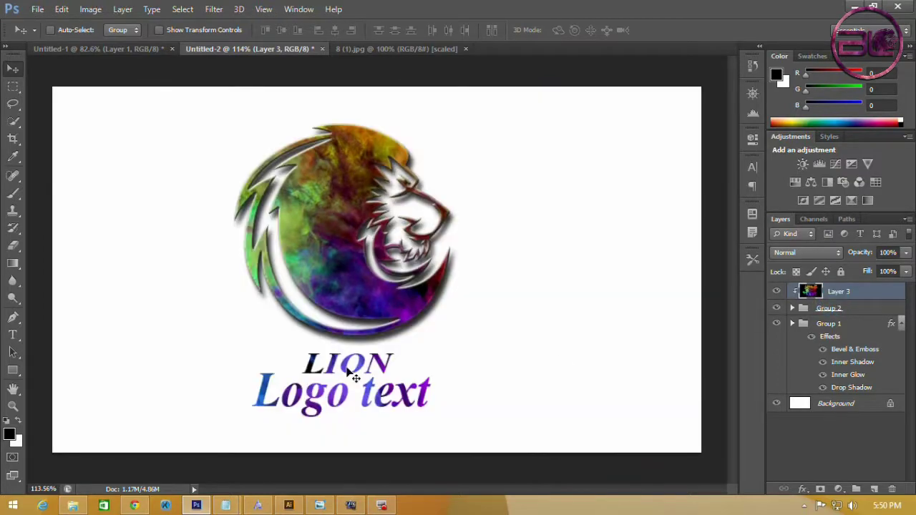
pyautogui.moveTo(322, 351); pyautogui.dragTo(332, 365)
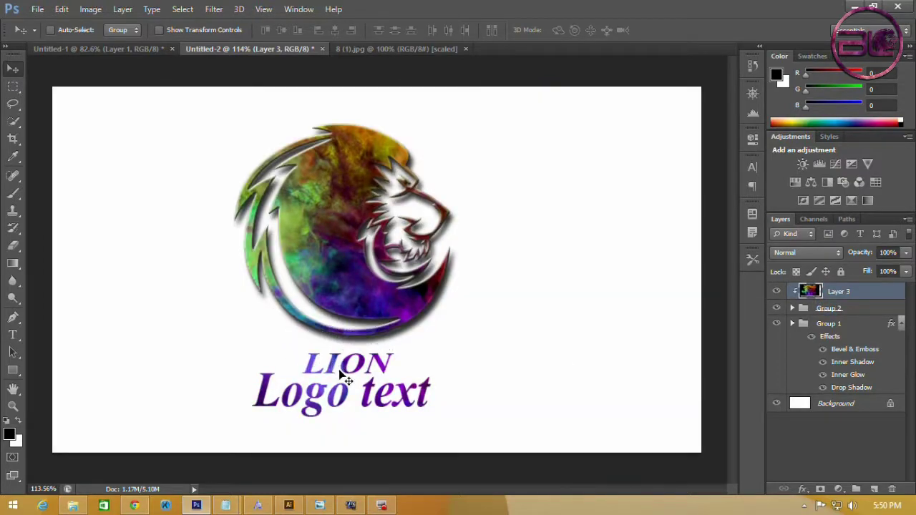
# Change the smoke's brightness by 13 using legacy Brightness/Contrast
pyautogui.click(123, 9)
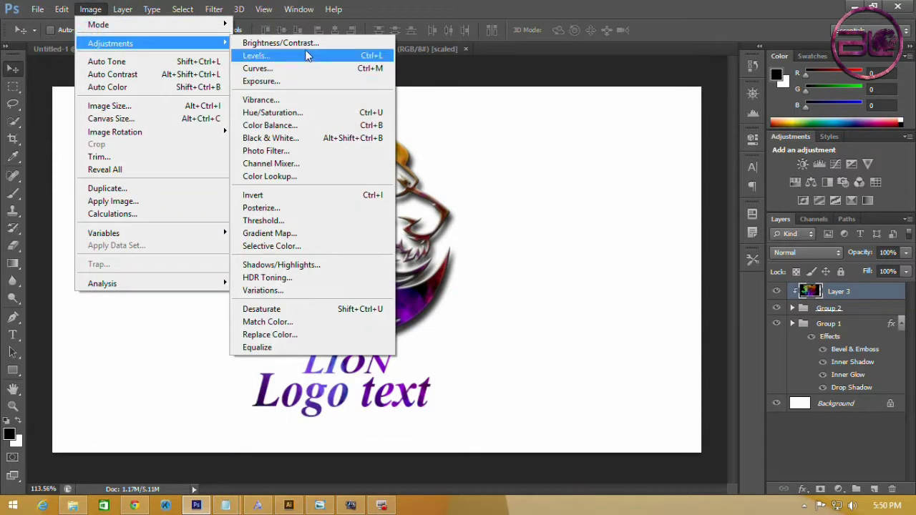
pyautogui.click(308, 41)
pyautogui.click(506, 205)
pyautogui.click(565, 152)
pyautogui.moveTo(565, 156); pyautogui.dragTo(574, 151)
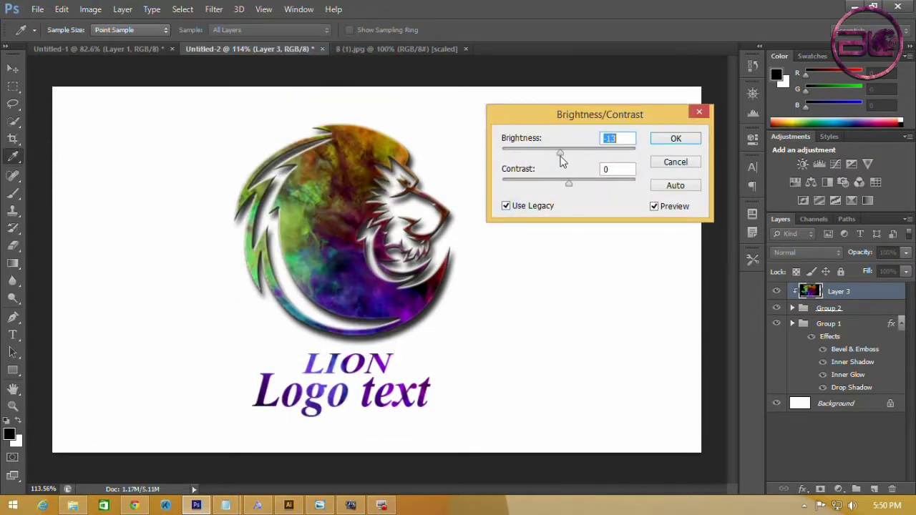
pyautogui.click(569, 183)
pyautogui.click(675, 138)
# Colour-balance the smoke highlights to +17, +16, +23
pyautogui.click(91, 9)
pyautogui.moveTo(111, 43)
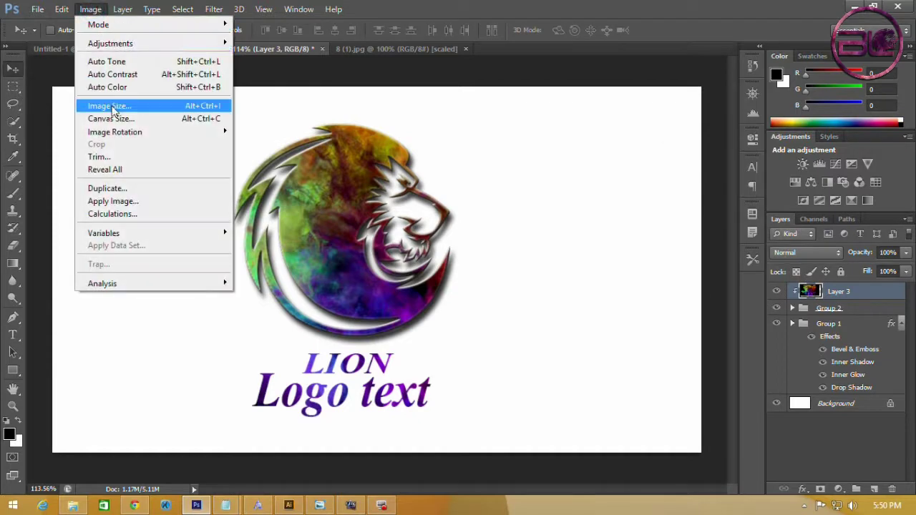
pyautogui.click(250, 126)
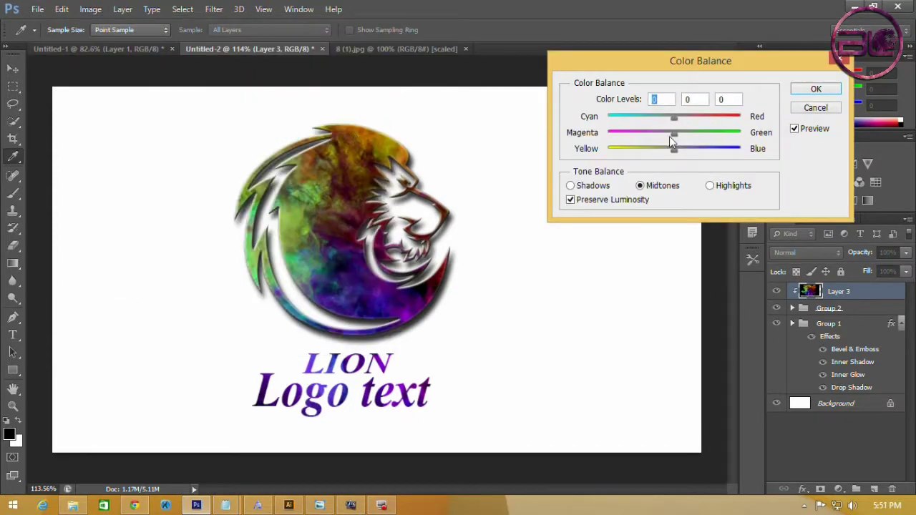
pyautogui.click(710, 186)
pyautogui.moveTo(673, 117); pyautogui.dragTo(689, 152)
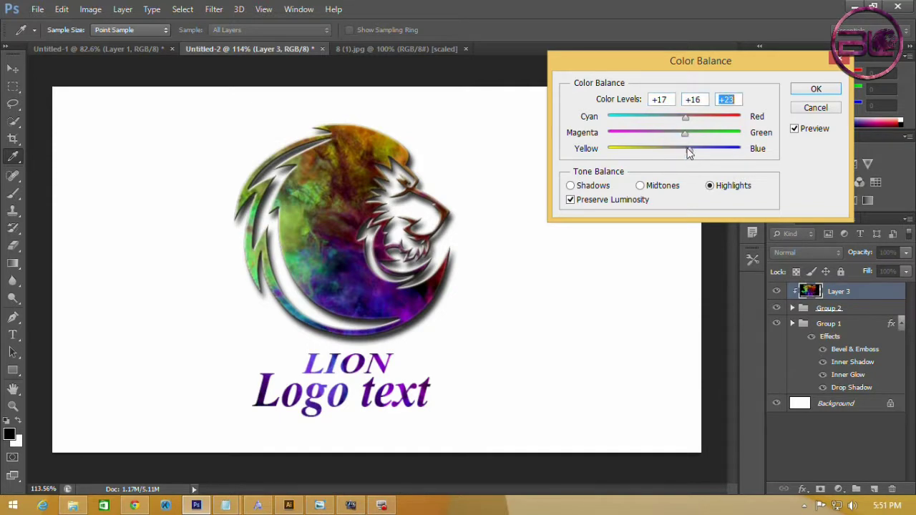
pyautogui.click(801, 91)
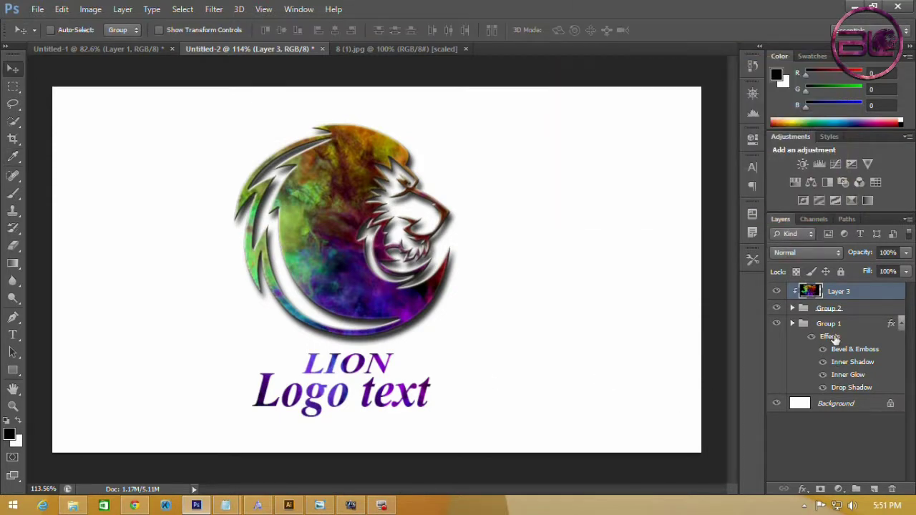
# Group Layer 3 with Group 2 into a new Group 3
pyautogui.keyDown('shift'); pyautogui.click(830, 311); pyautogui.keyUp('shift')
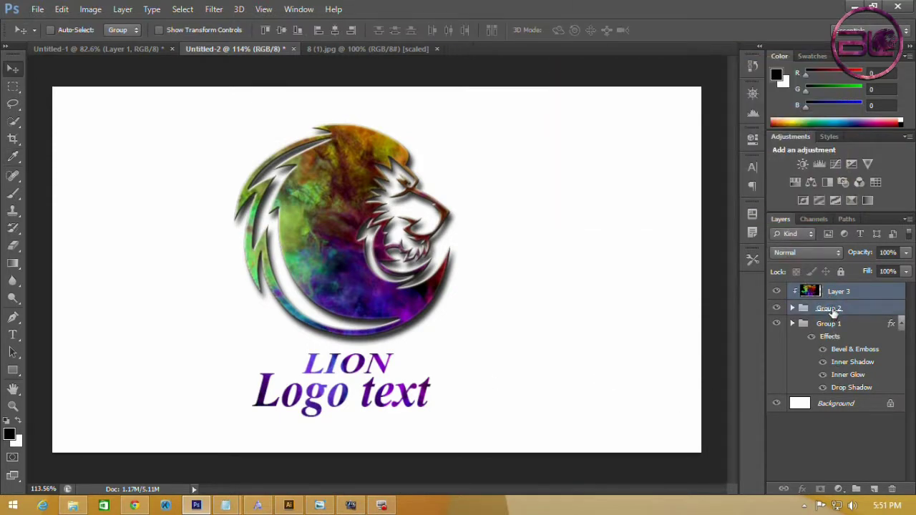
pyautogui.hotkey('ctrl', 'g')
pyautogui.rightClick(839, 293)
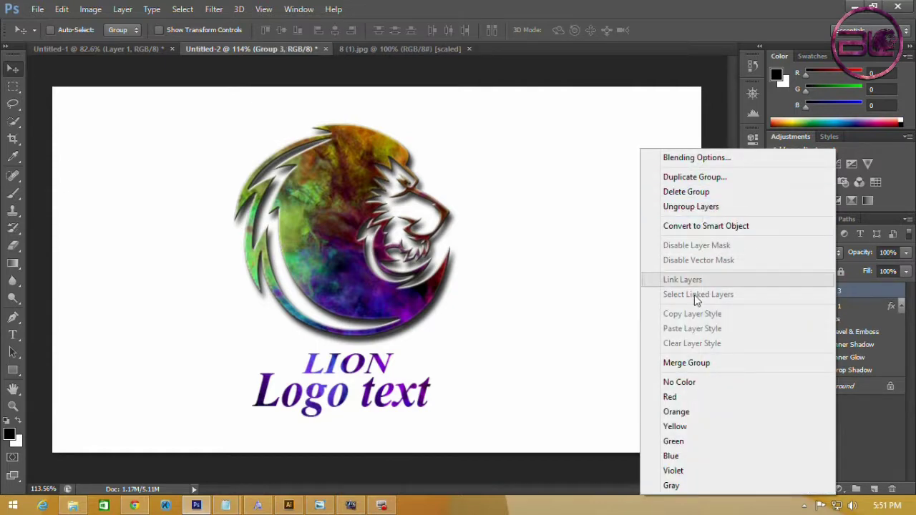
pyautogui.click(700, 156)
# Give Group 3 a deeper Bevel & Emboss with a Contour
pyautogui.click(526, 175)
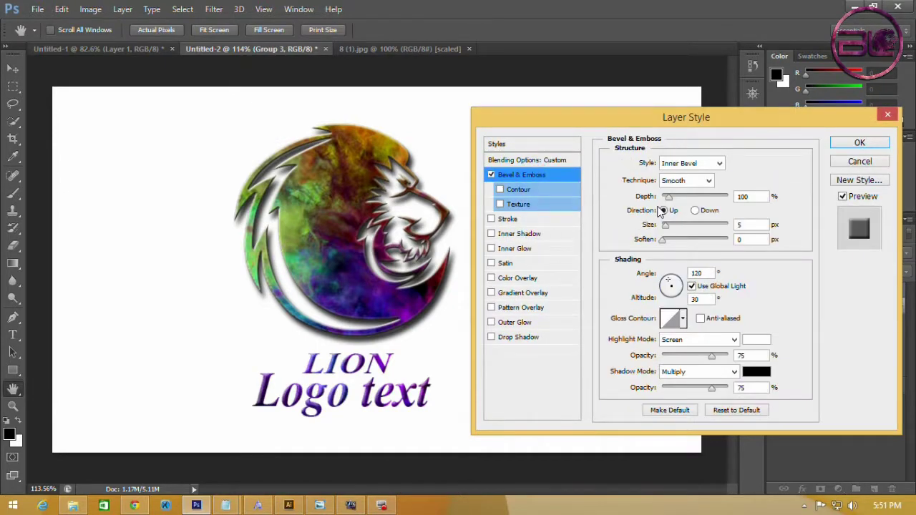
pyautogui.moveTo(671, 200)
pyautogui.mouseDown()
pyautogui.moveTo(679, 199)
pyautogui.moveTo(667, 227)
pyautogui.mouseUp()
pyautogui.click(664, 242)
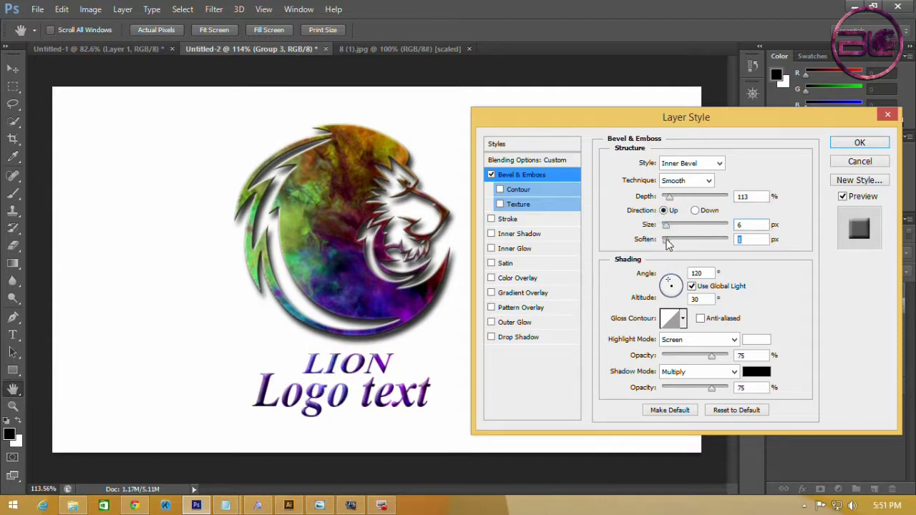
pyautogui.click(515, 189)
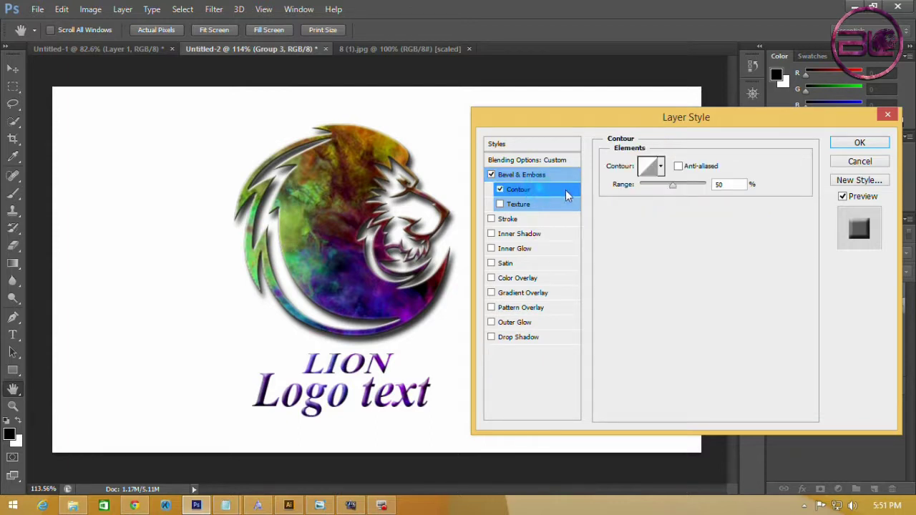
pyautogui.click(674, 185)
pyautogui.moveTo(676, 187)
pyautogui.mouseDown()
pyautogui.moveTo(684, 186)
pyautogui.moveTo(650, 190)
pyautogui.mouseUp()
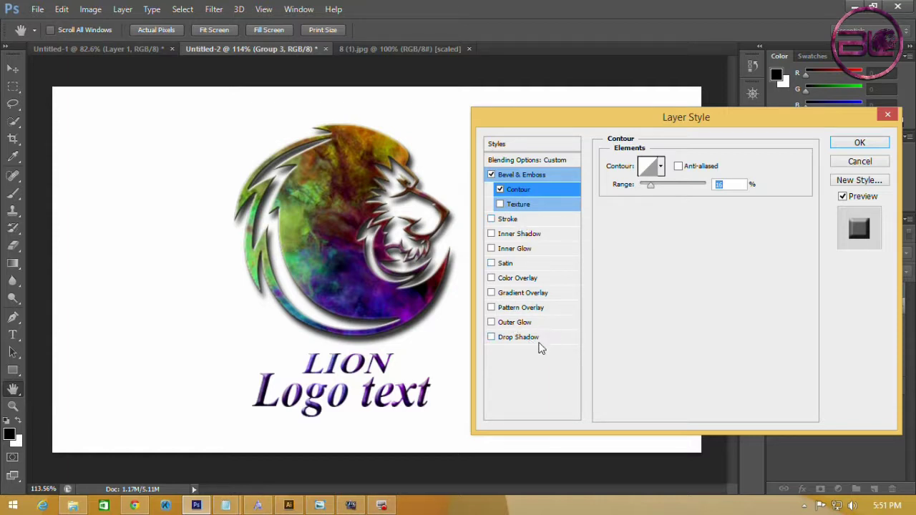
# Add a longer, spread Drop Shadow at 82% opacity to Group 3
pyautogui.click(558, 337)
pyautogui.moveTo(708, 183); pyautogui.dragTo(713, 184)
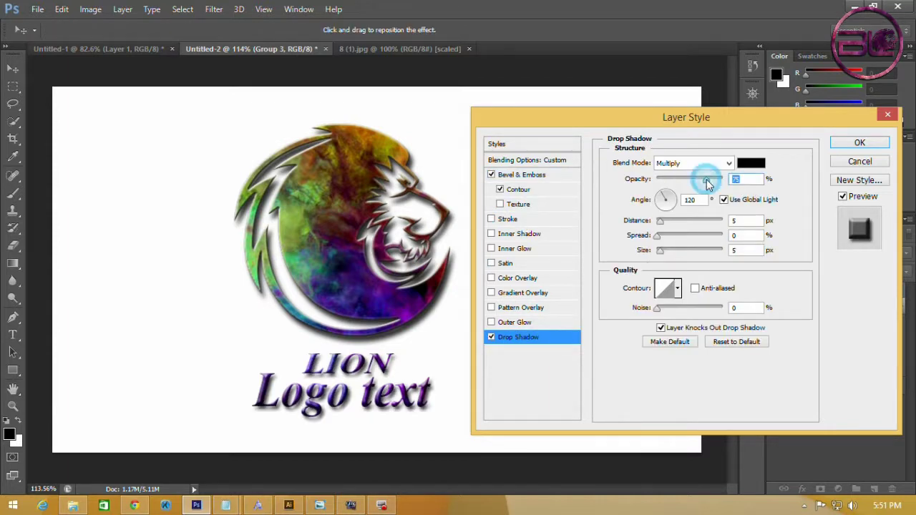
pyautogui.moveTo(660, 222); pyautogui.dragTo(660, 249)
# Apply the style, then shorten Group 3 to 96.88% height and nudge it into place
pyautogui.click(860, 143)
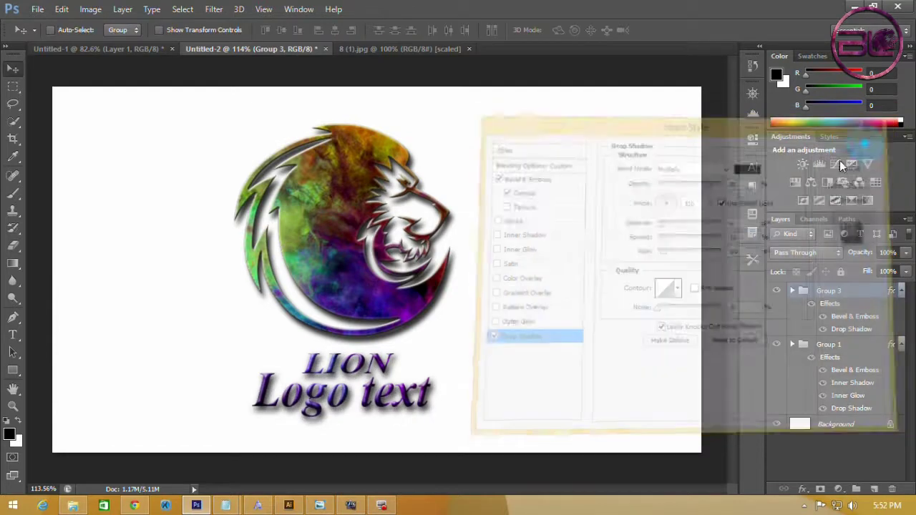
pyautogui.scroll(-3, 409, 317)
pyautogui.scroll(3, 342, 378)
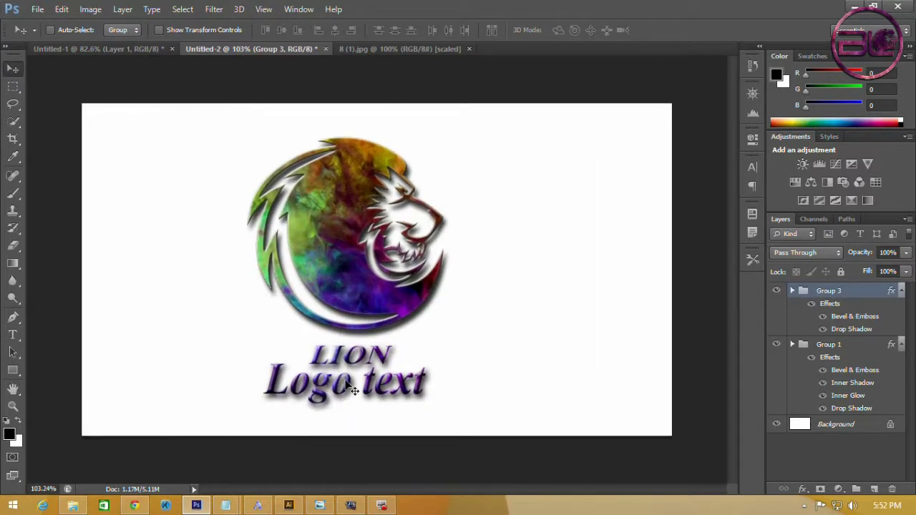
pyautogui.moveTo(353, 390); pyautogui.dragTo(353, 386)
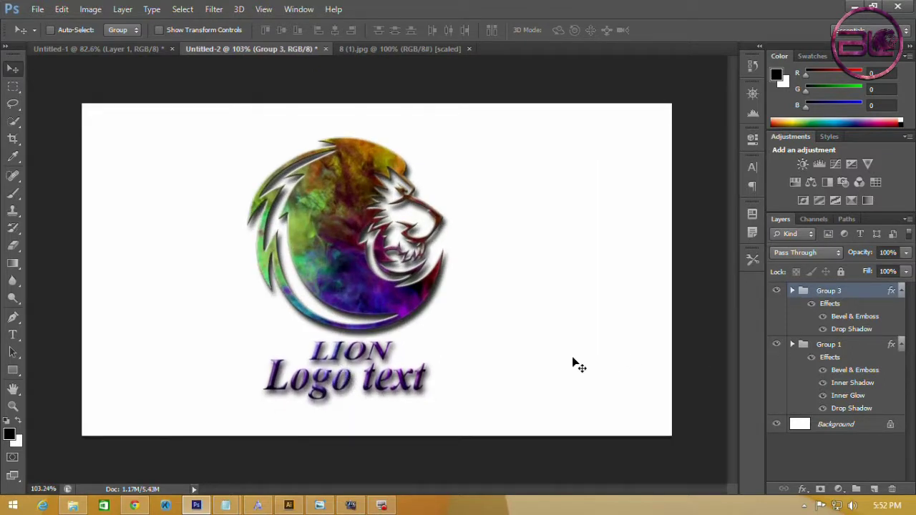
pyautogui.hotkey('ctrl', 't')
pyautogui.moveTo(346, 411); pyautogui.dragTo(347, 403)
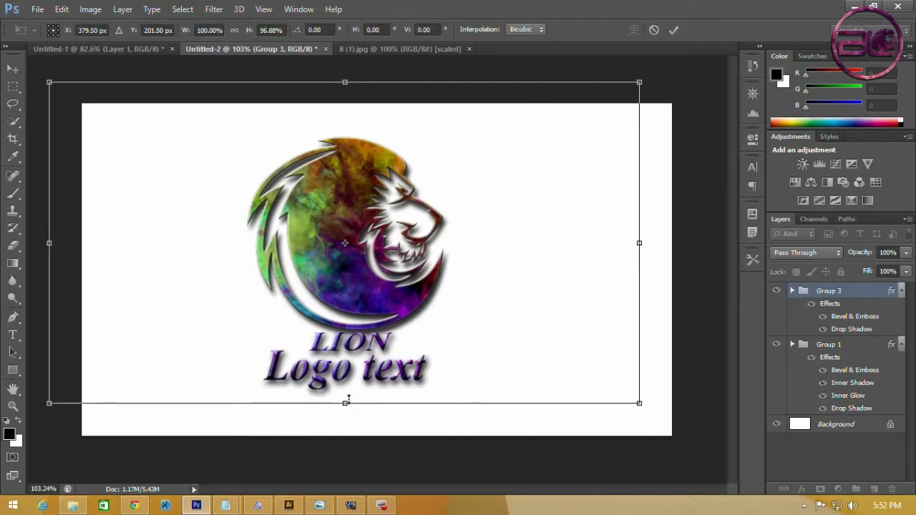
pyautogui.press('Down')
pyautogui.press('Down')
pyautogui.press('Down')
pyautogui.press('Down')
pyautogui.press('Down')
pyautogui.press('Down')
pyautogui.press('Down')
pyautogui.press('Down')
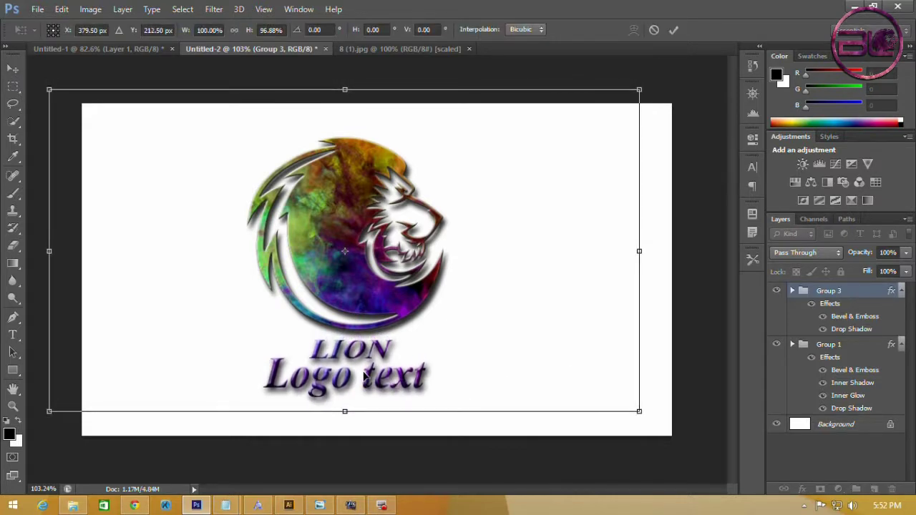
pyautogui.press('Down')
pyautogui.press('Right')
pyautogui.press('Right')
pyautogui.press('Down')
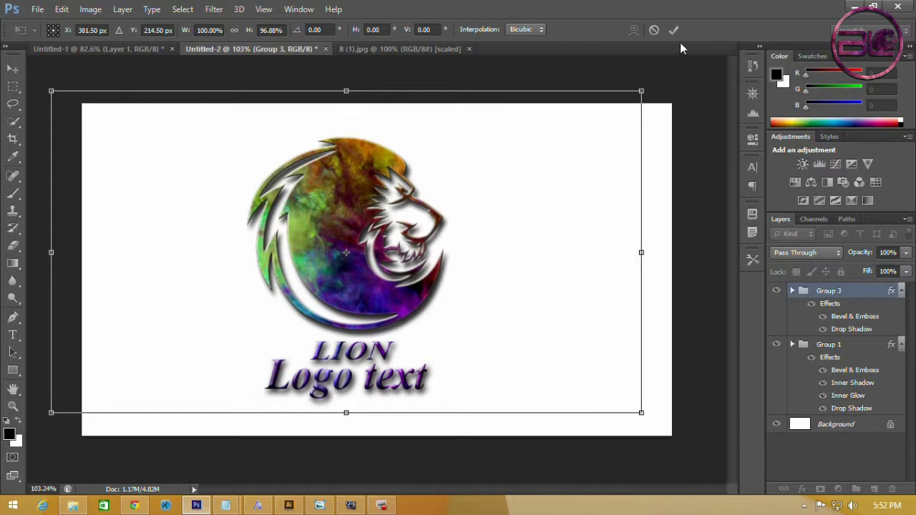
pyautogui.press('Return')
# Combine Group 3 and Group 1 into a single Group 4
pyautogui.keyDown('ctrl'); pyautogui.click(827, 346); pyautogui.keyUp('ctrl')
pyautogui.rightClick(827, 346)
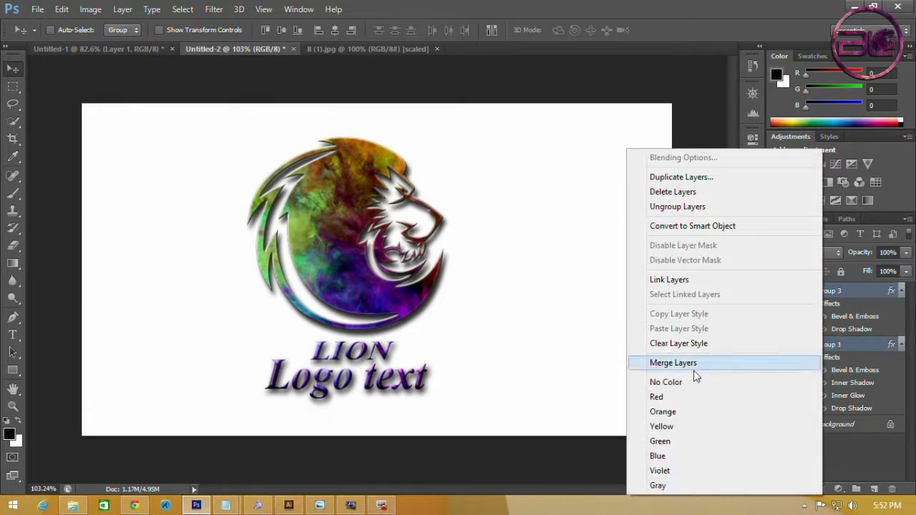
pyautogui.press('Escape')
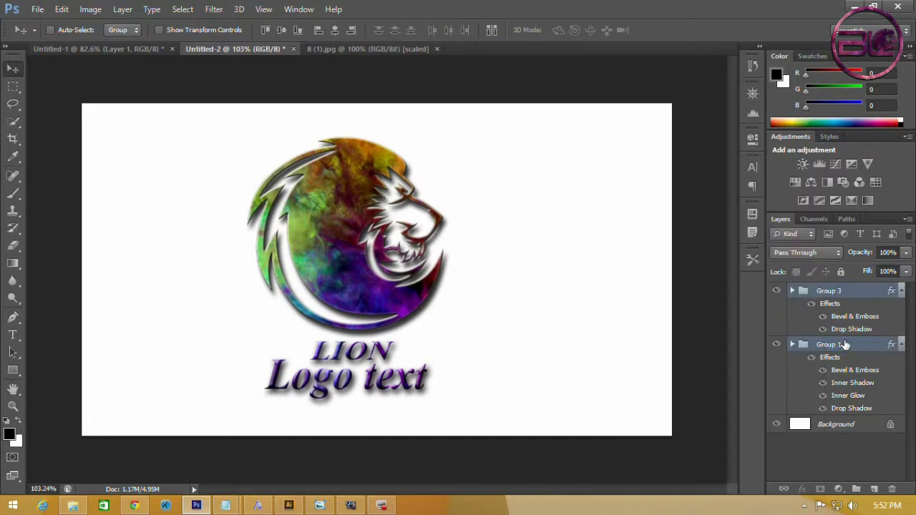
pyautogui.hotkey('ctrl', 'g')
pyautogui.scroll(2, 388, 367)
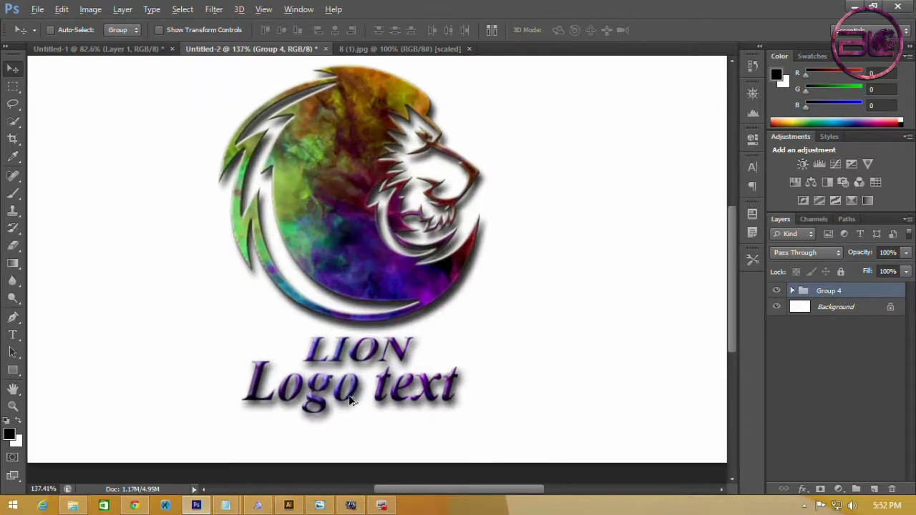
pyautogui.scroll(-2, 337, 394)
pyautogui.scroll(1, 215, 322)
# Delete the white Background layer
pyautogui.scroll(-1, 224, 291)
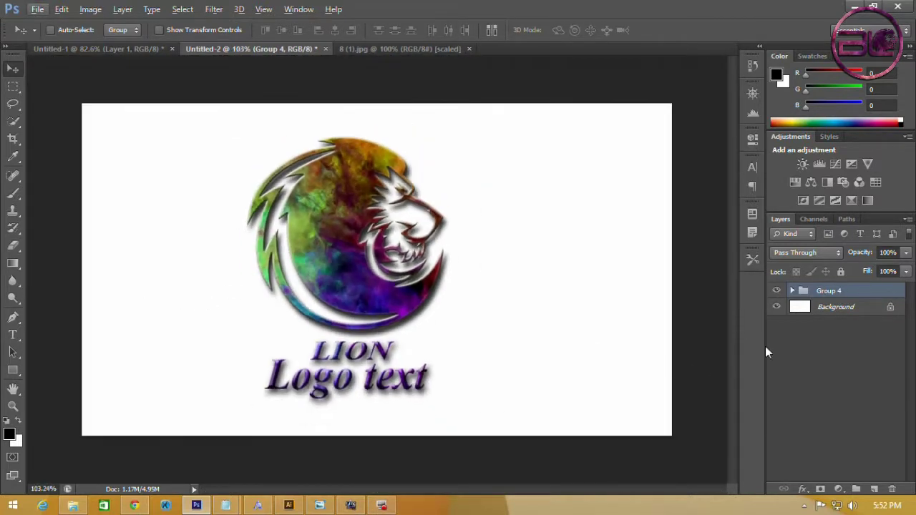
pyautogui.click(831, 307)
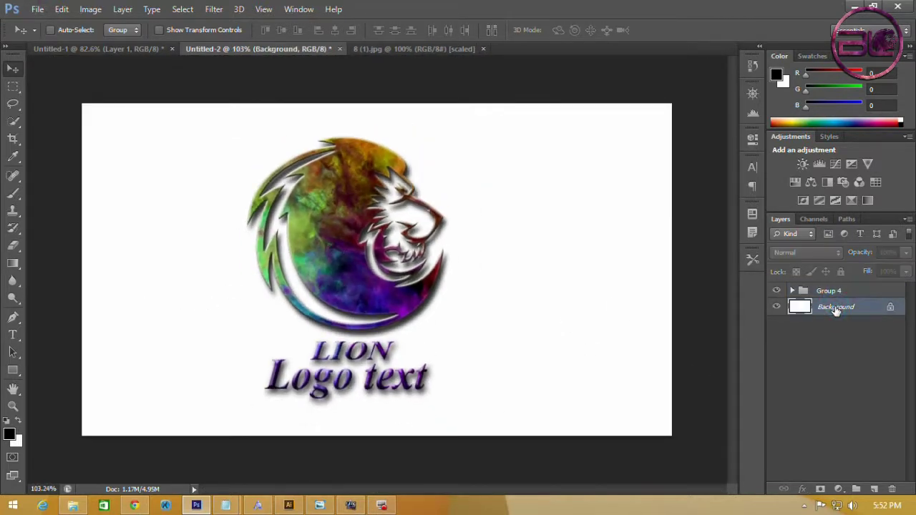
pyautogui.rightClick(831, 307)
pyautogui.click(758, 351)
pyautogui.press('Return')
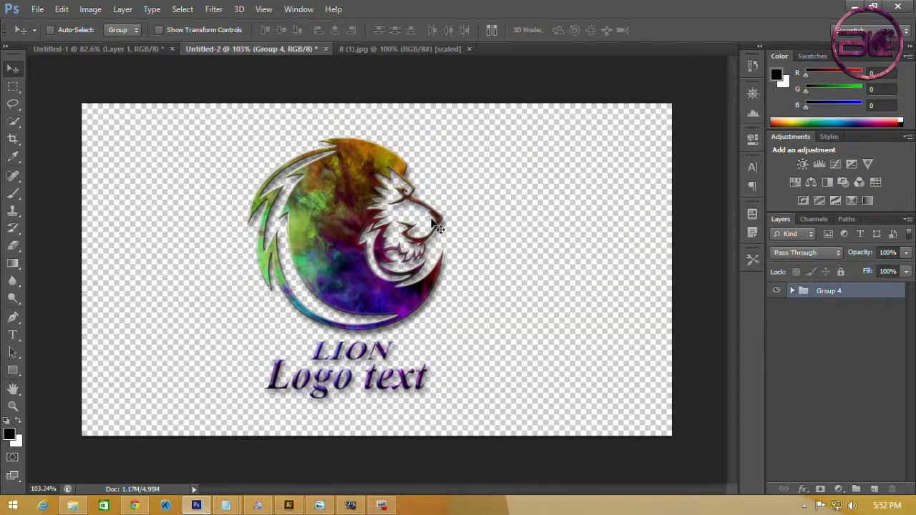
# Save the logo to the Desktop as LION.png with default PNG options
pyautogui.press('alt')
pyautogui.click(37, 10)
pyautogui.click(68, 164)
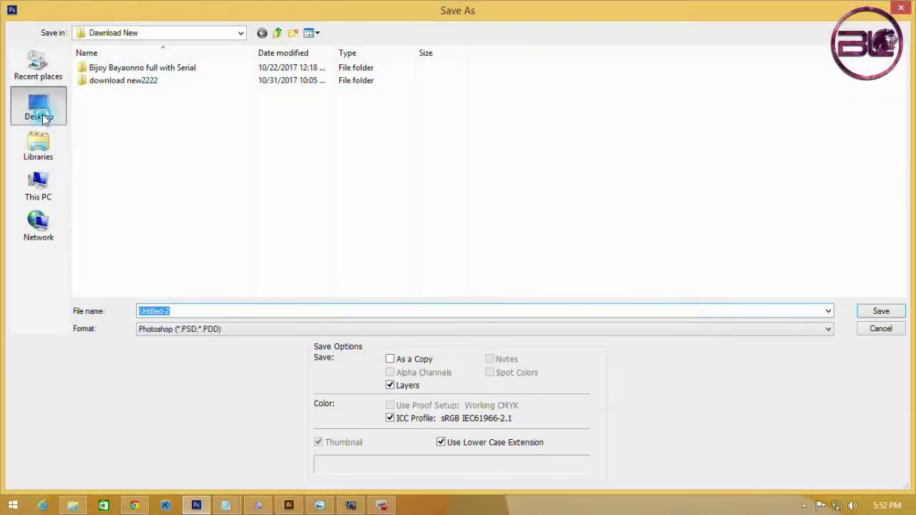
pyautogui.click(41, 111)
pyautogui.write('LI')
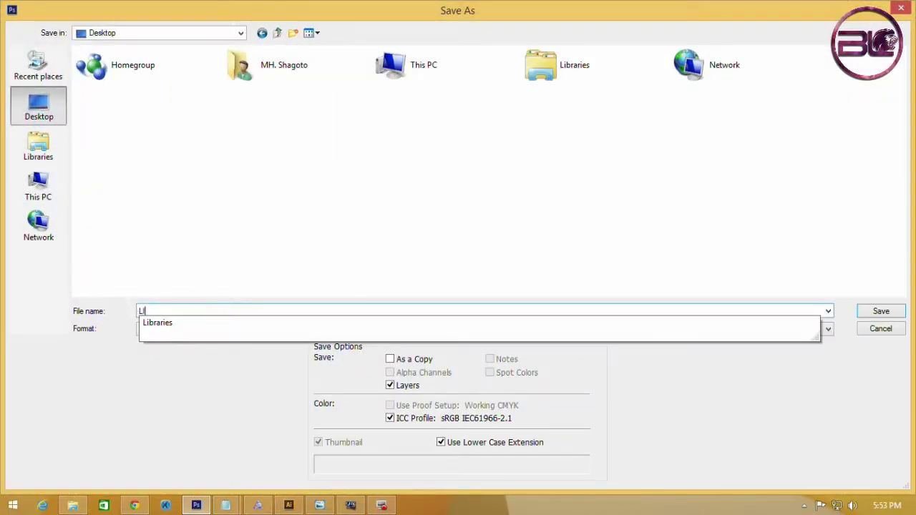
pyautogui.write('ON...')
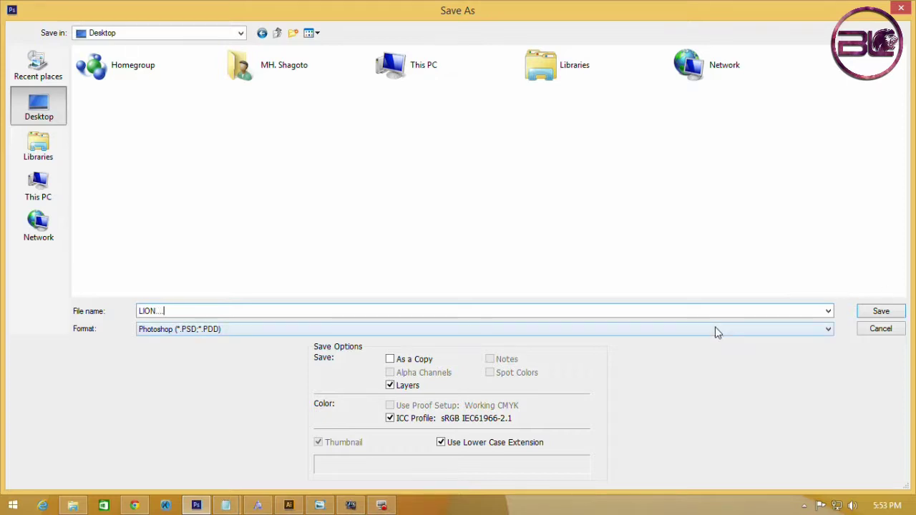
pyautogui.click(715, 328)
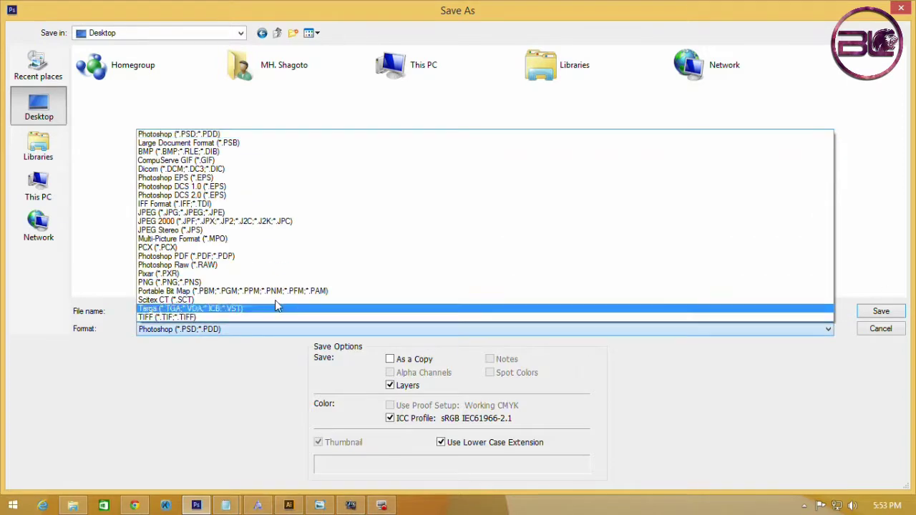
pyautogui.click(197, 284)
pyautogui.click(879, 311)
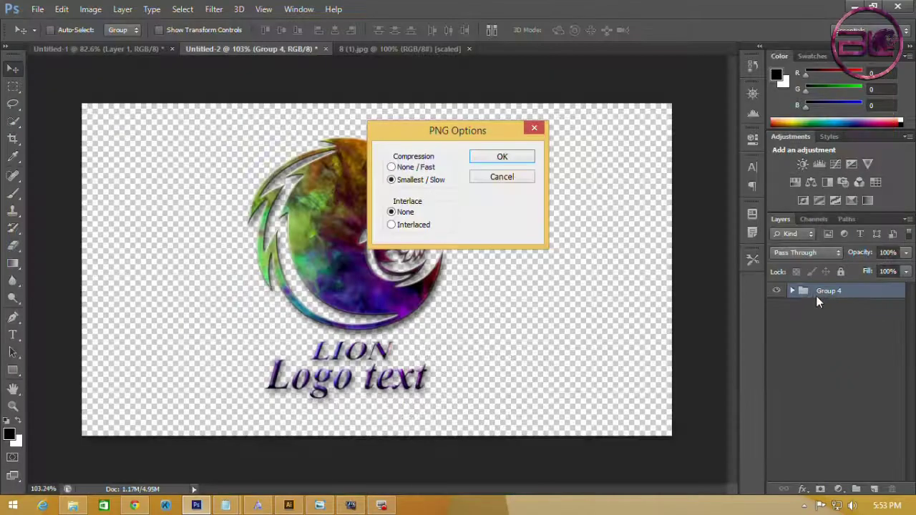
pyautogui.click(502, 157)
pyautogui.click(850, 6)
# Refresh the desktop and open LION.png in Windows Photo Viewer
pyautogui.press('super+d')
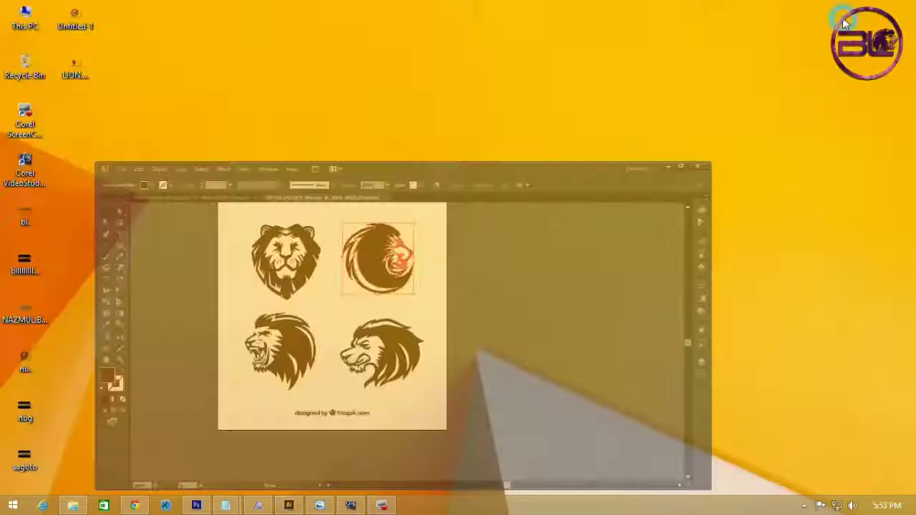
pyautogui.rightClick(515, 81)
pyautogui.click(548, 137)
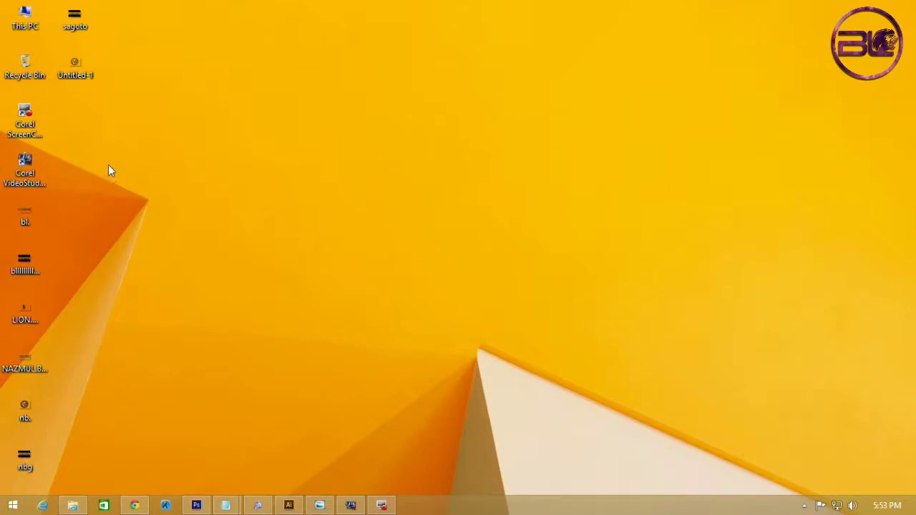
pyautogui.doubleClick(25, 313)
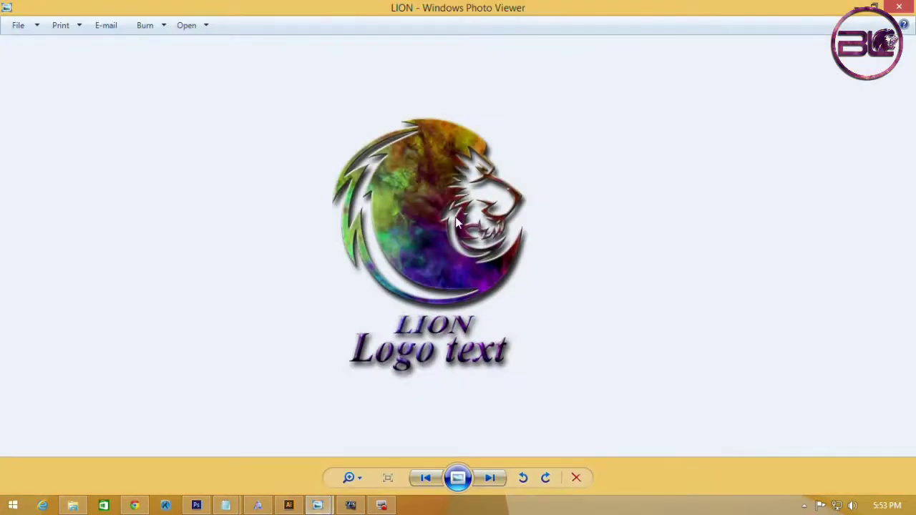